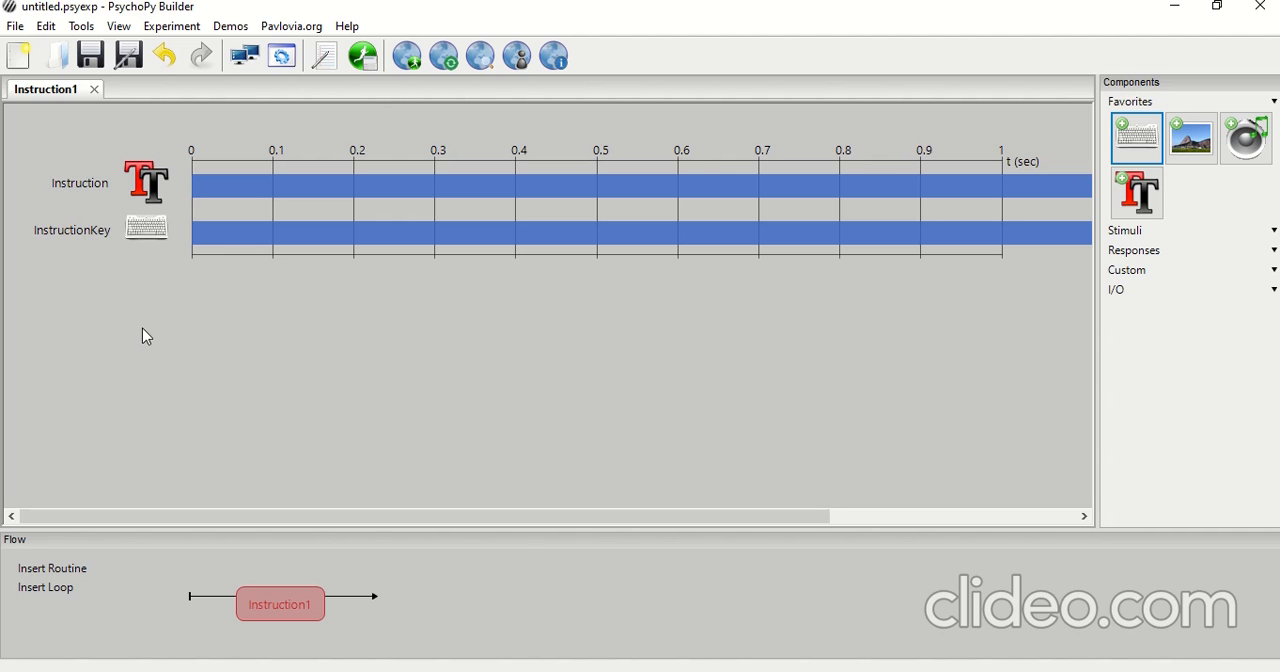
Insert a new routine named Question into the flow directly after Instruction1
left_click(52, 589)
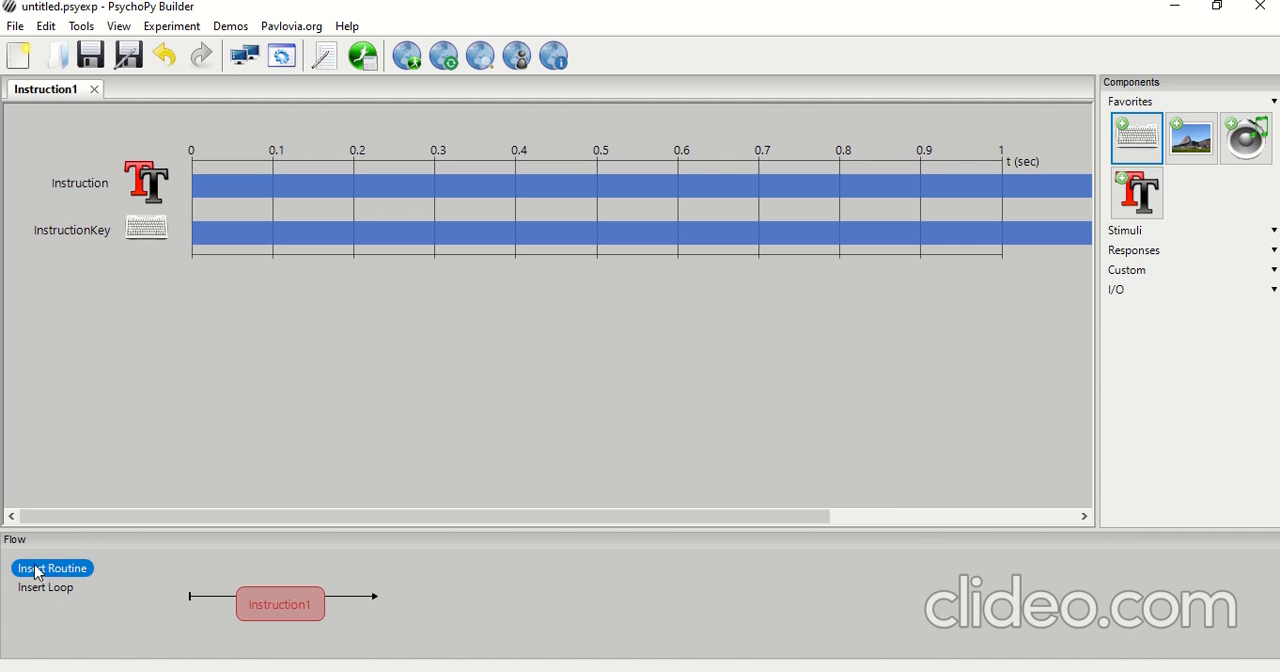
left_click(38, 576)
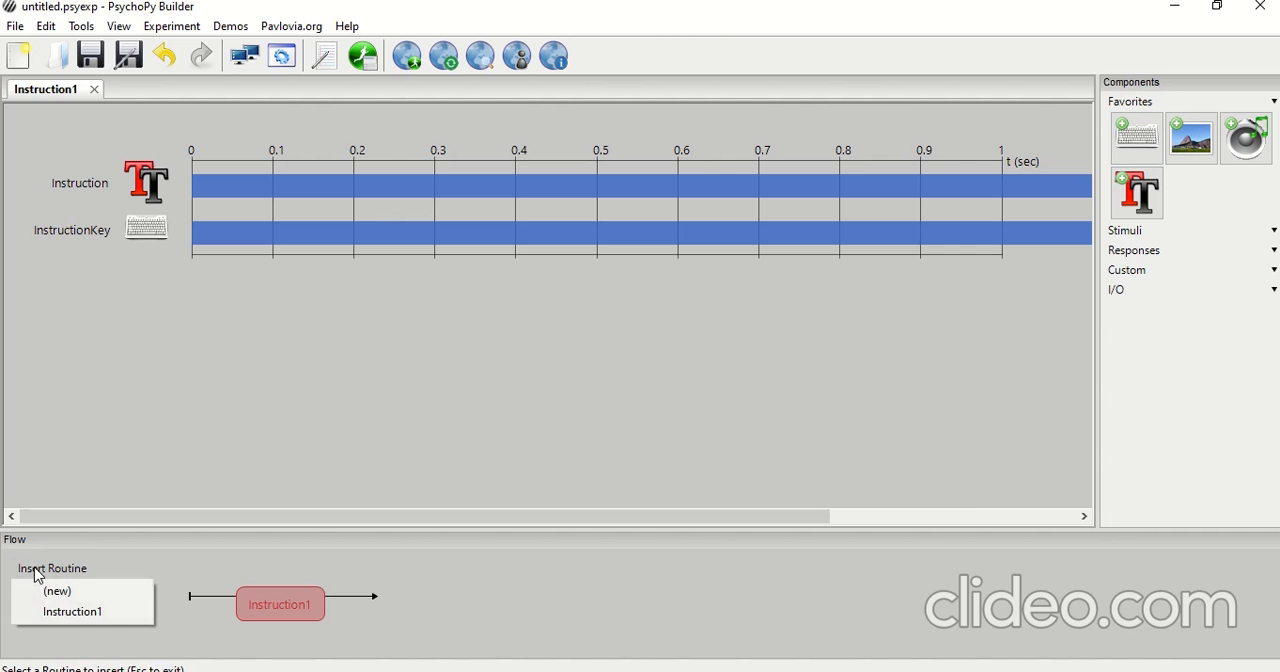
left_click(38, 592)
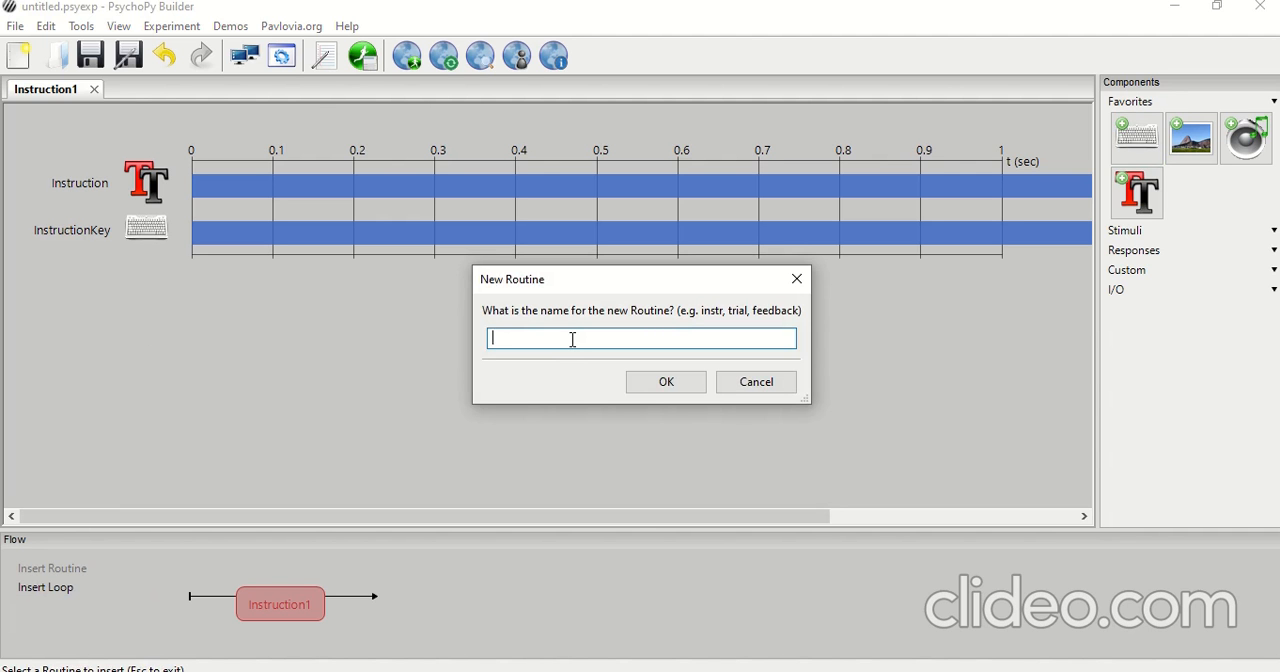
type("Question")
left_click(684, 383)
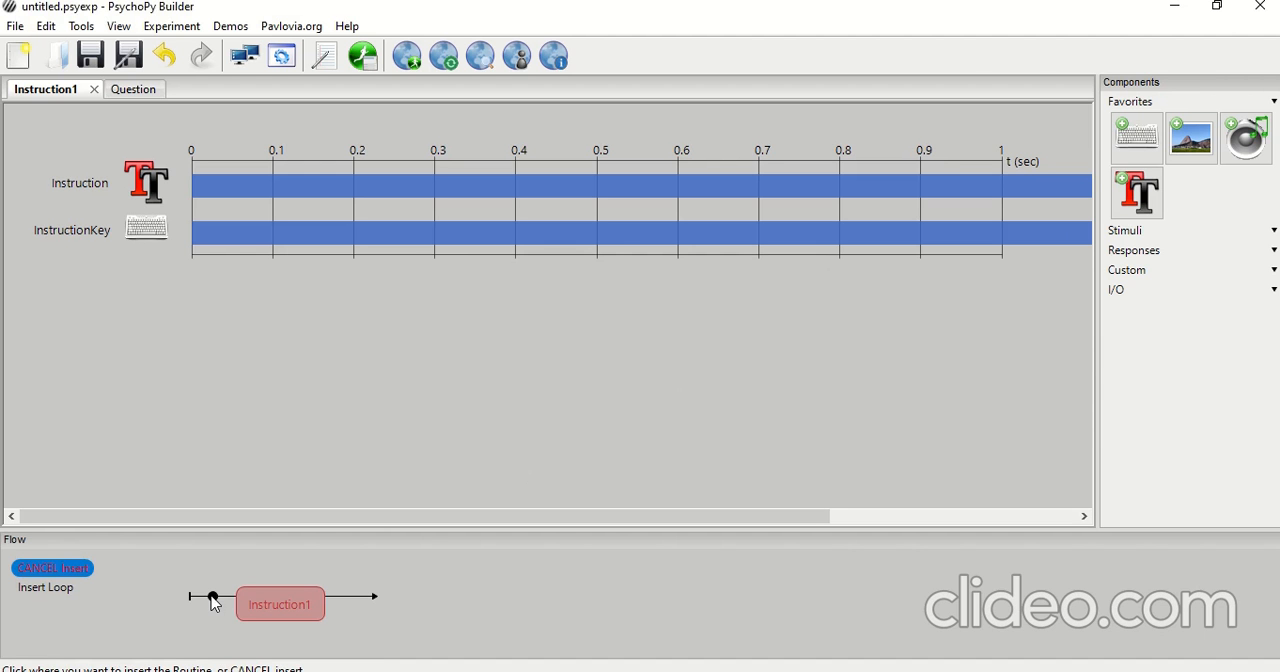
left_click(350, 598)
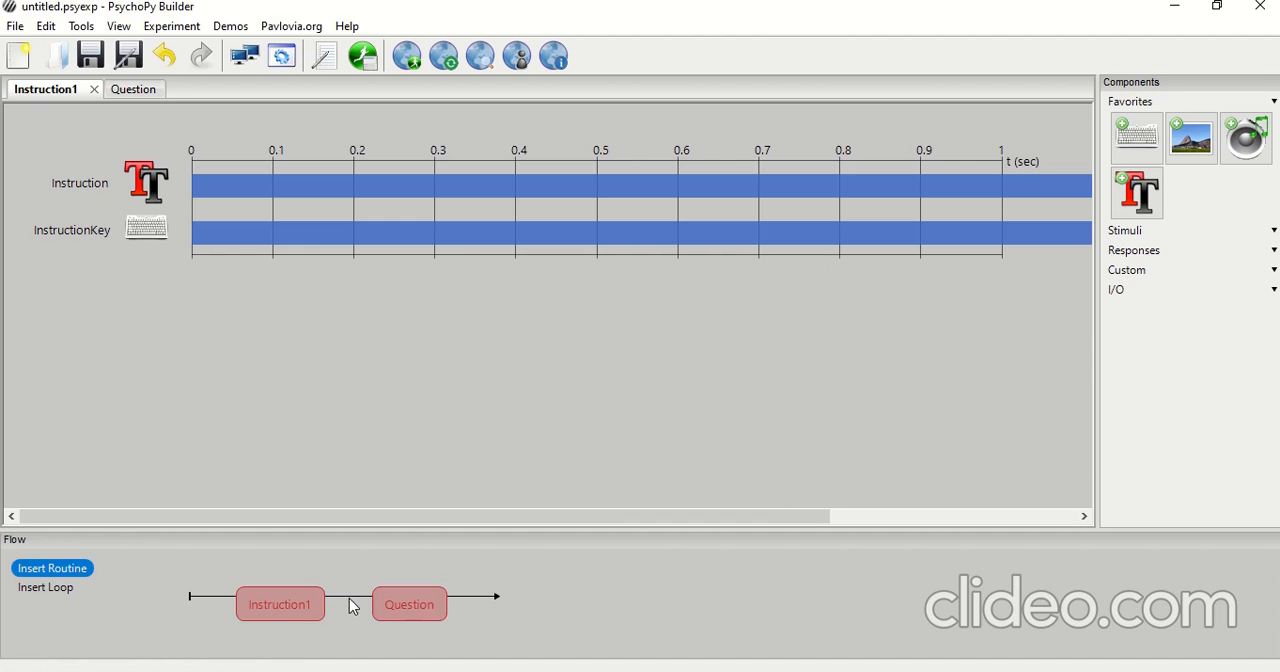
Add a Text component named QuestionStem to the Question routine
left_click(410, 597)
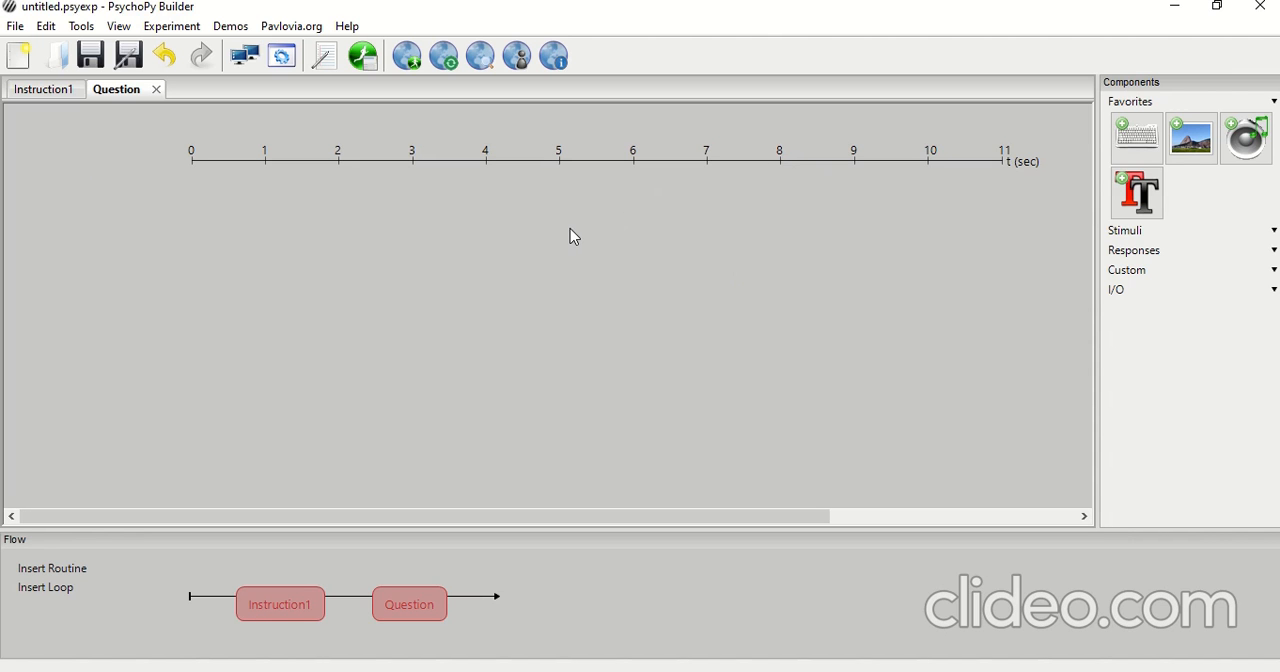
left_click(1137, 208)
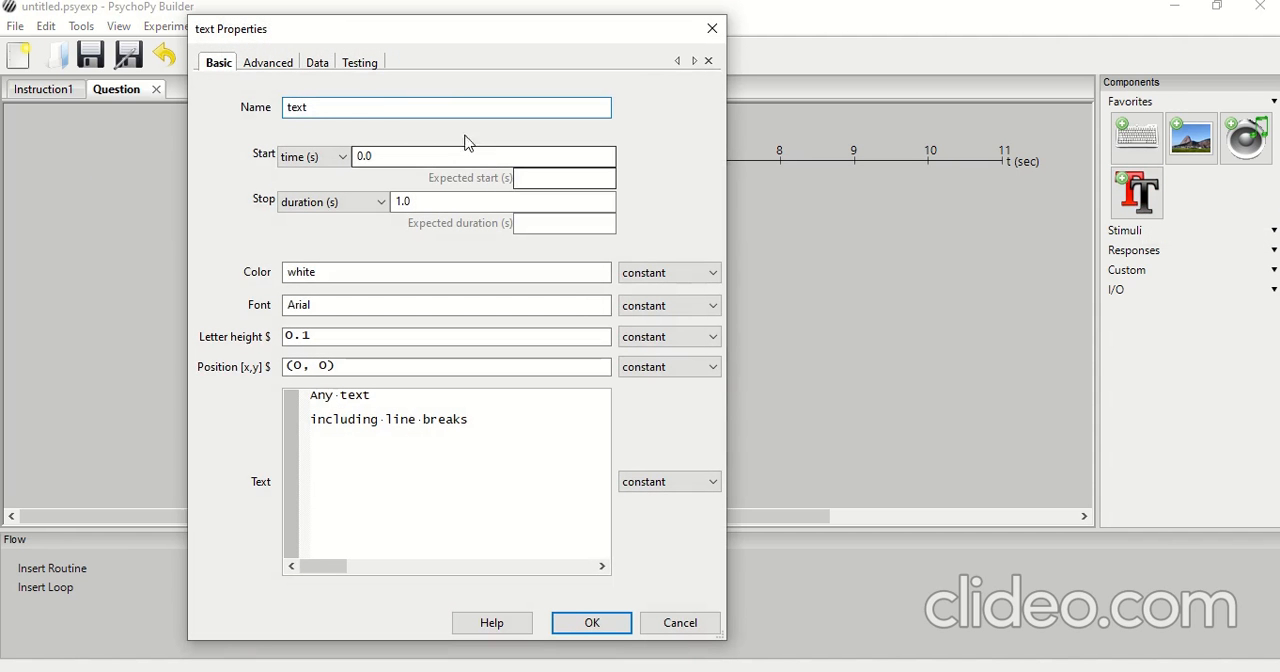
double_click(385, 113)
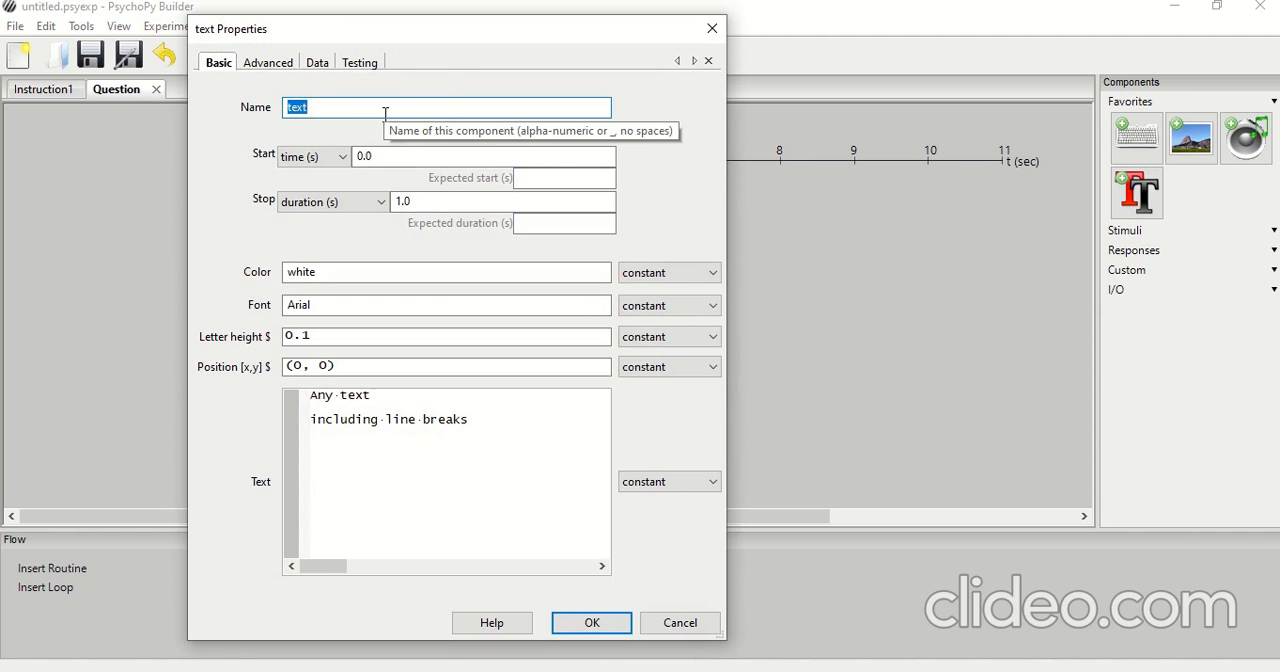
type("QuestionStem")
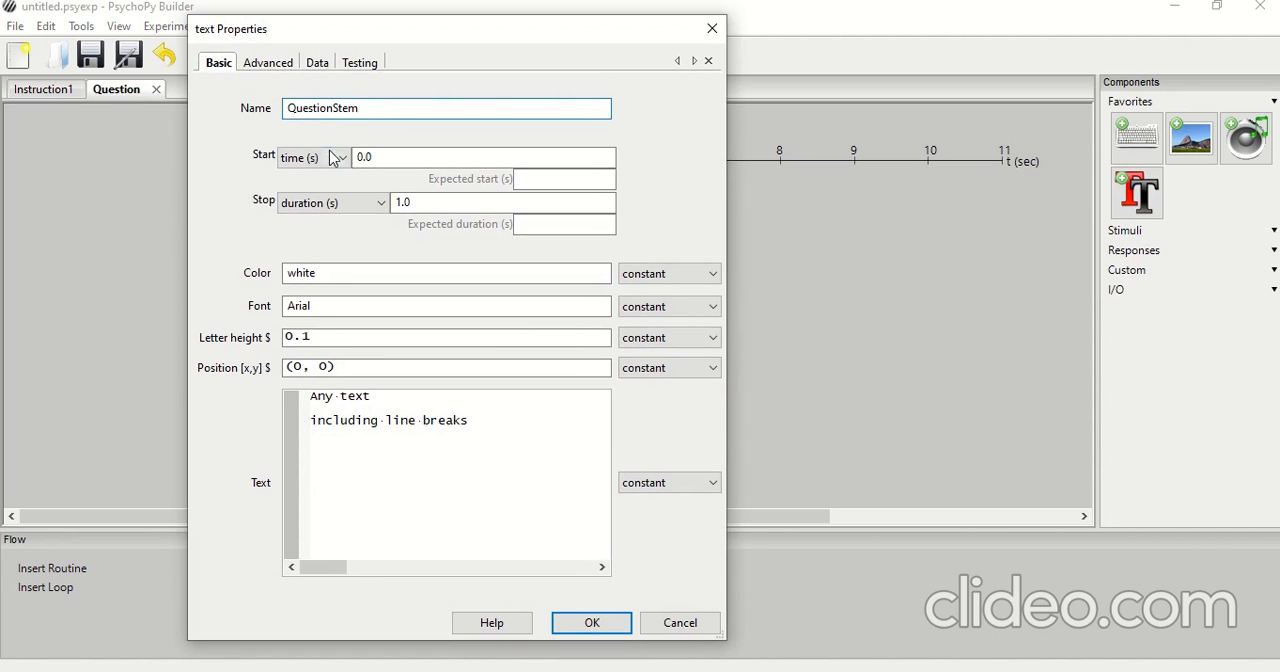
Set the QuestionStem stop type to condition and leave its stop value blank
left_click(406, 160)
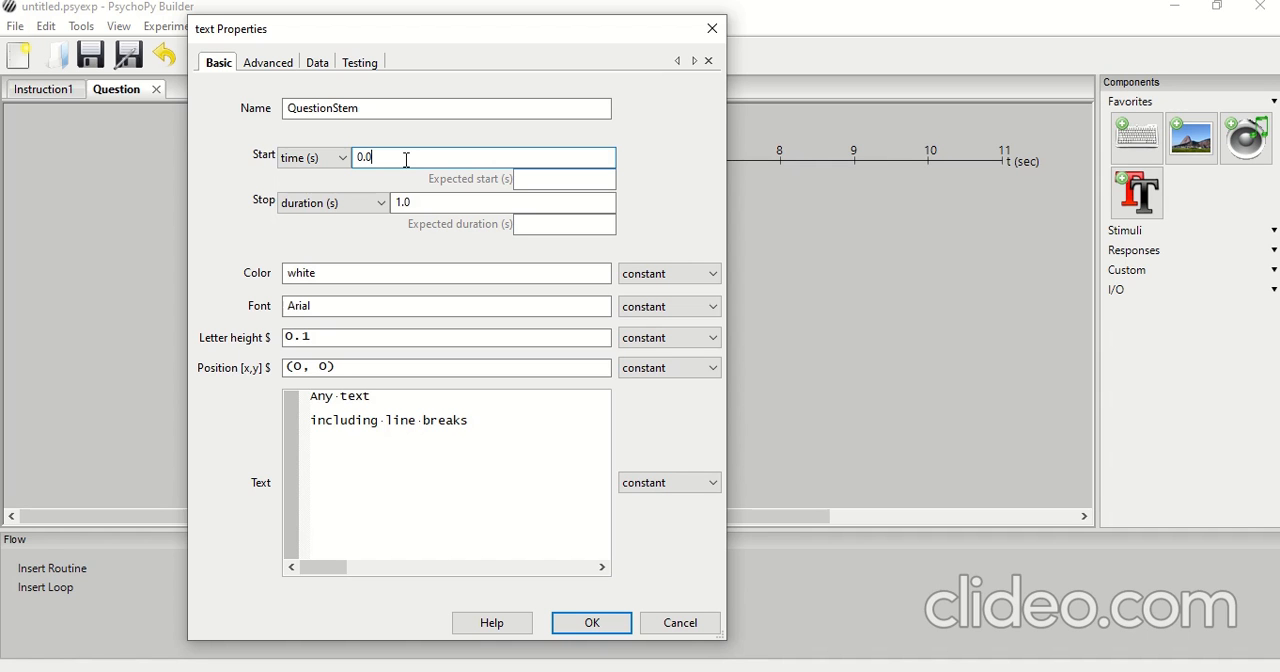
left_click(318, 207)
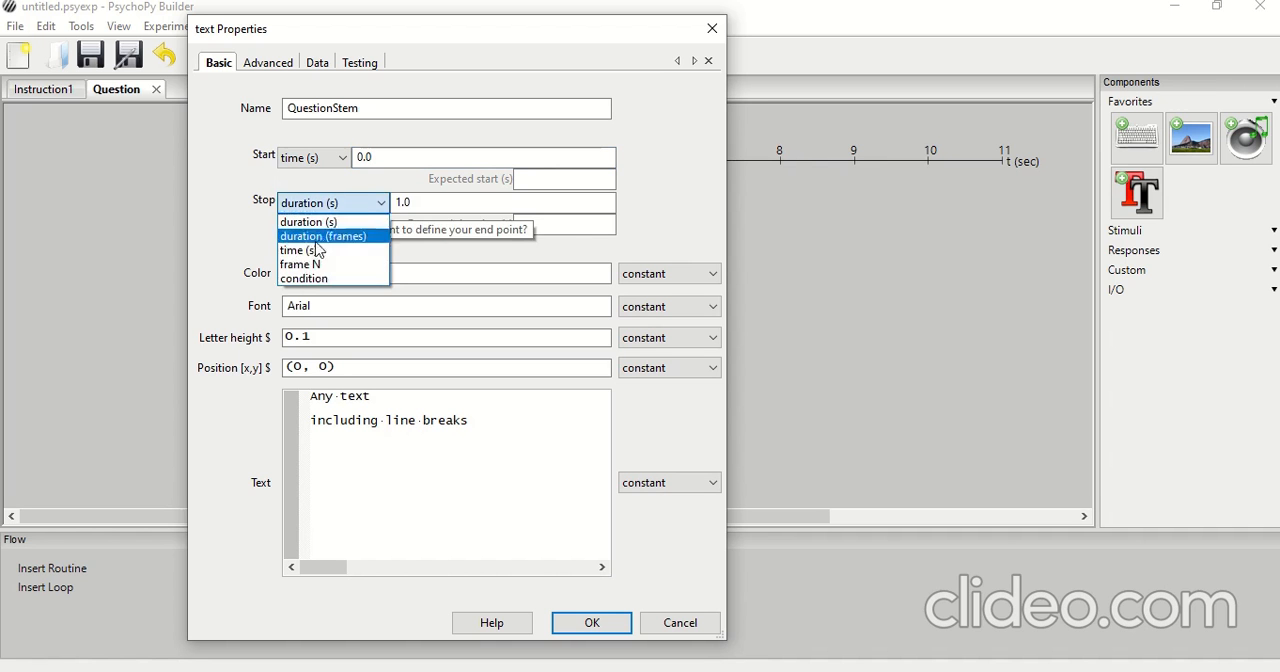
left_click(305, 279)
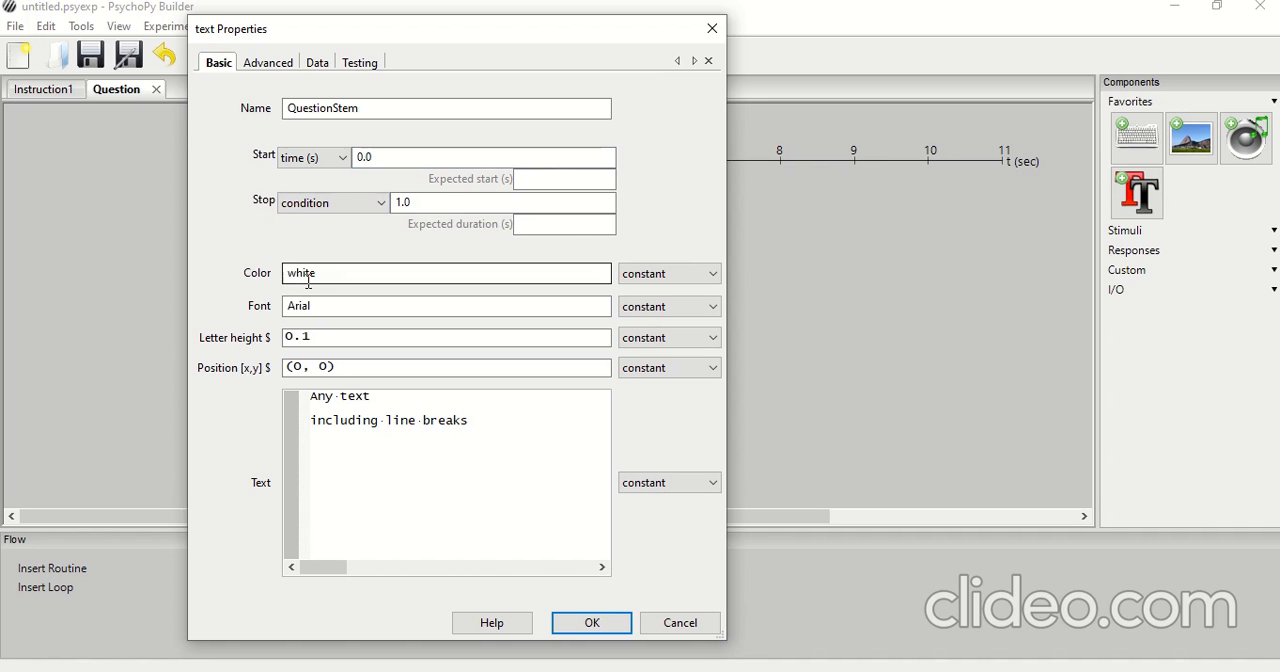
double_click(435, 205)
key("BackSpace")
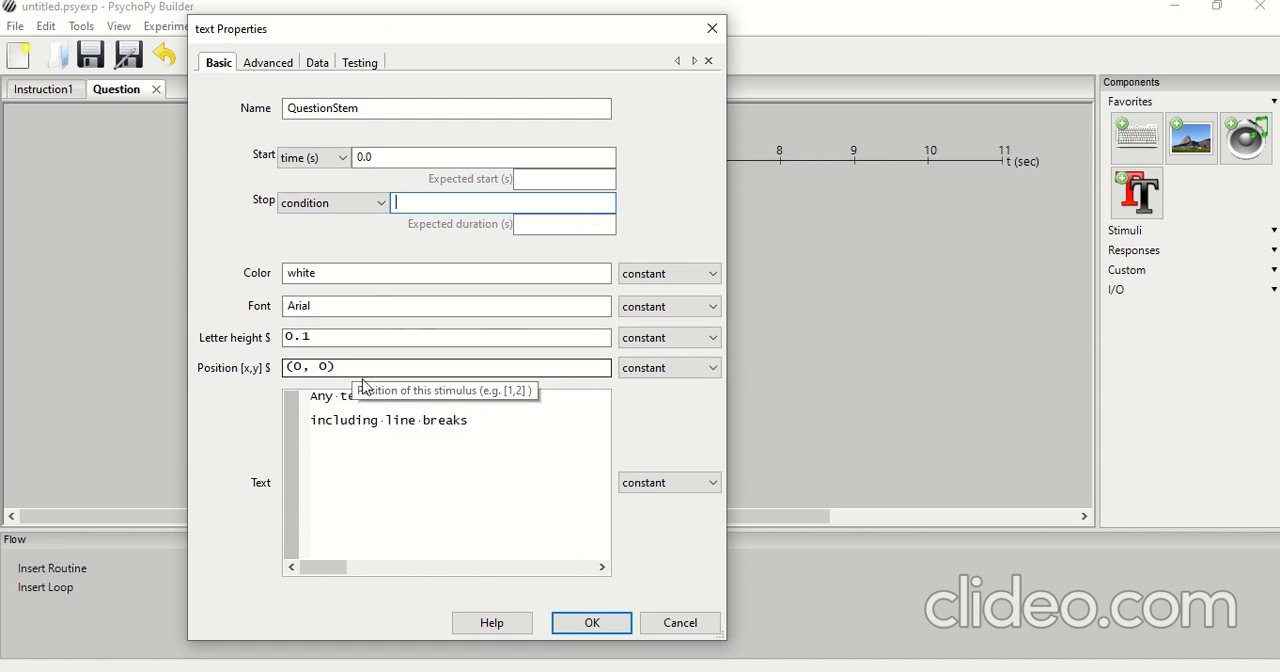
Replace the placeholder text with the question "Sara always ..... to school by bus."
left_click_drag(496, 421, 279, 400)
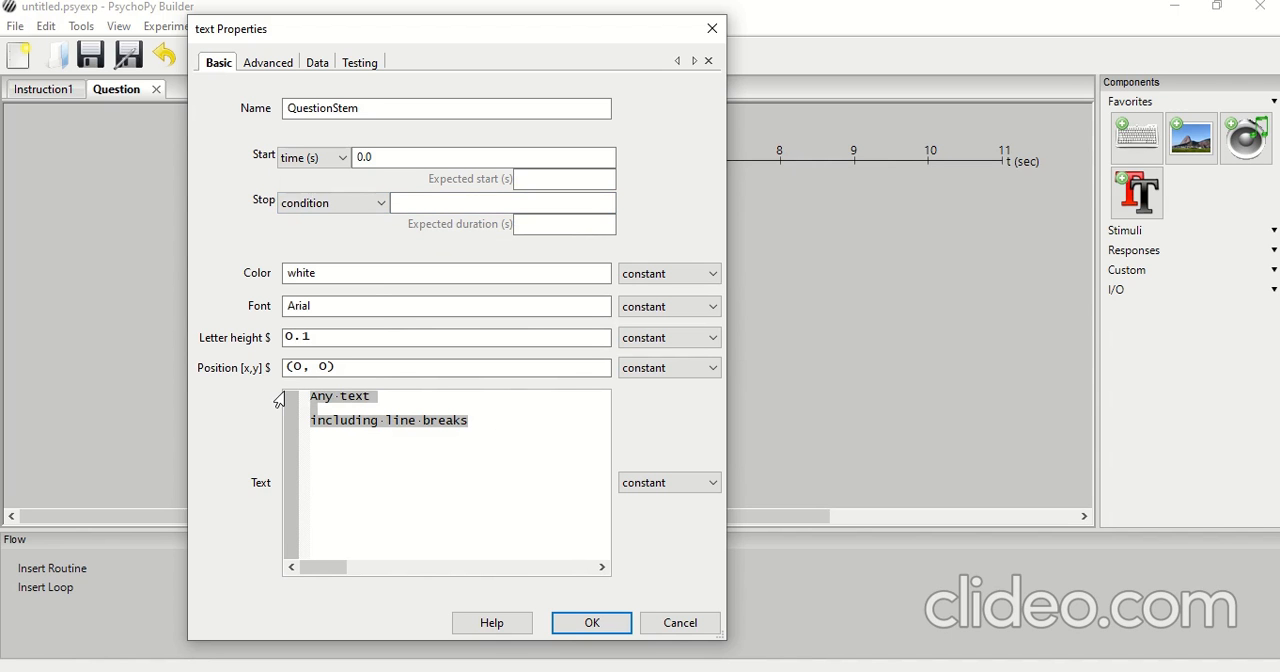
key("Delete")
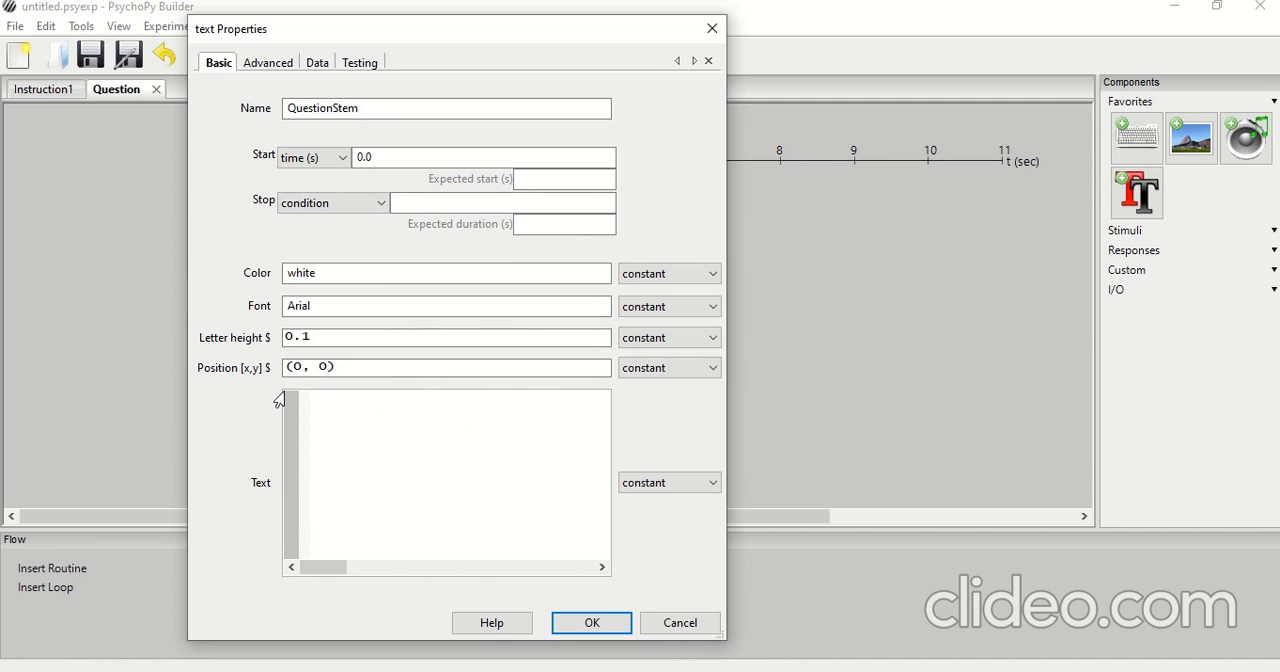
type("Sara always ..... to school")
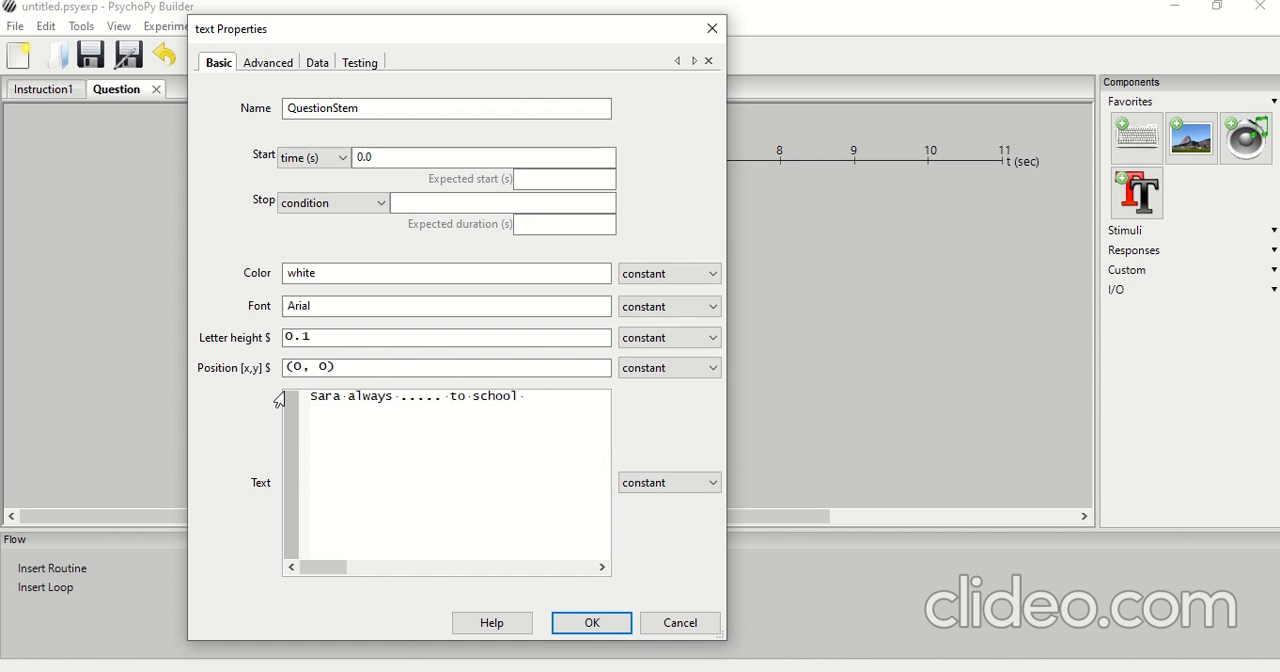
type(" by bus.")
Add the answer options "1- go", "2- goes", "3- going" and "4- to go" on separate lines below the question and accept the text component
key("Return")
type("1- go")
key("Return")
type("2- goes")
key("Return")
type("3- go")
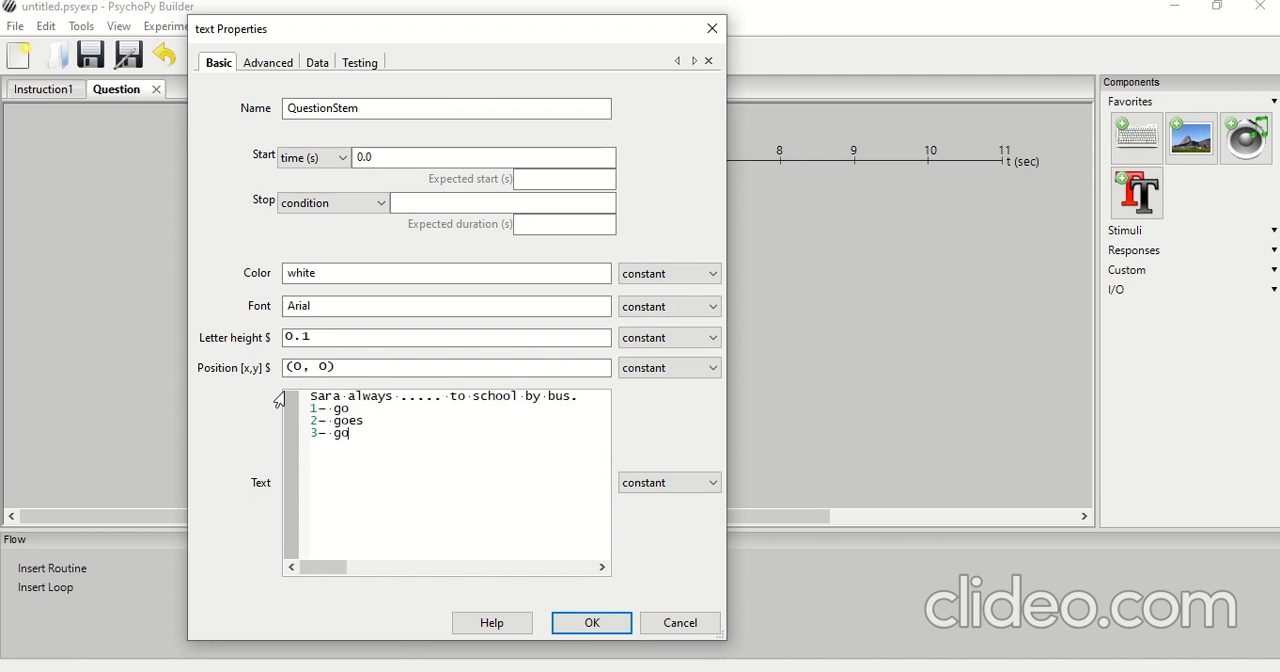
type("ing 4- to")
key("BackSpace")
key("BackSpace")
type("to go")
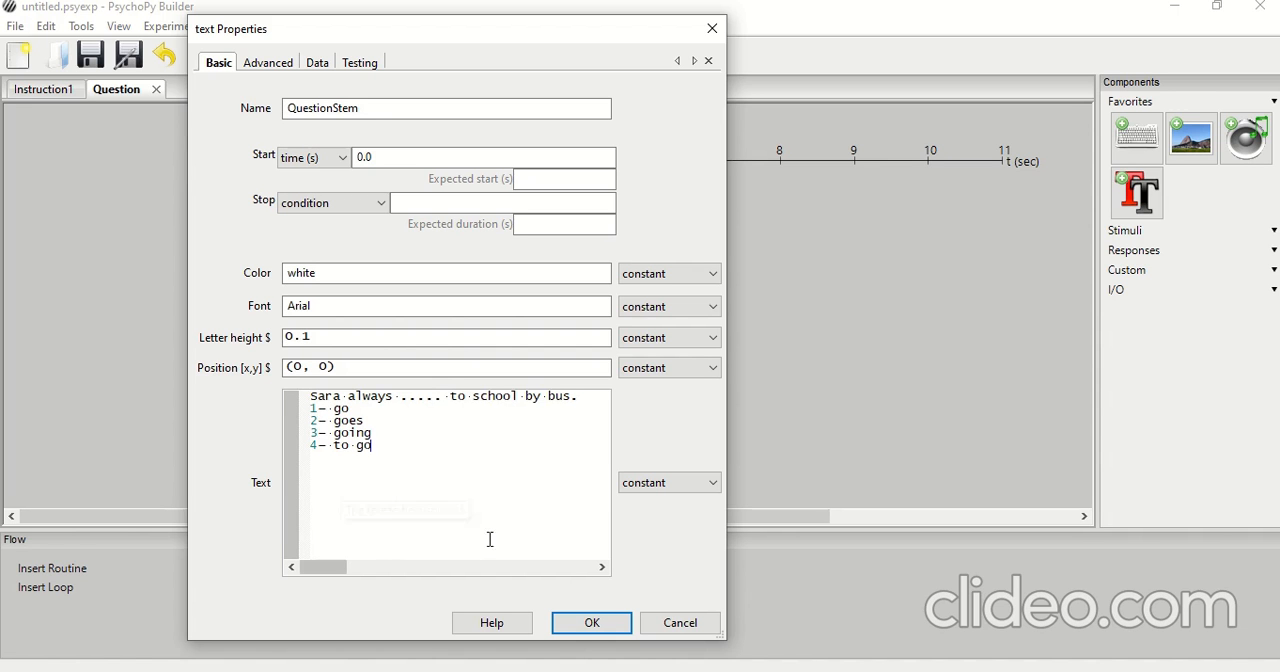
left_click(588, 623)
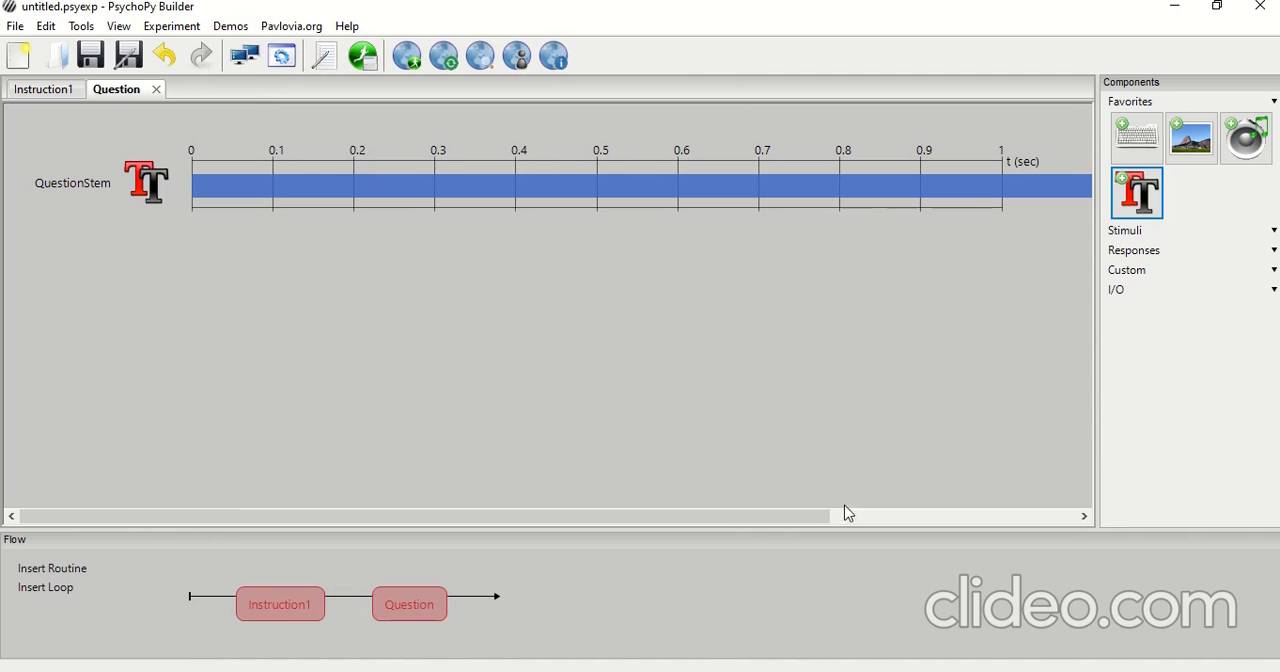
Add a Keyboard component named QuestionResponse to the Question routine
left_click(1140, 143)
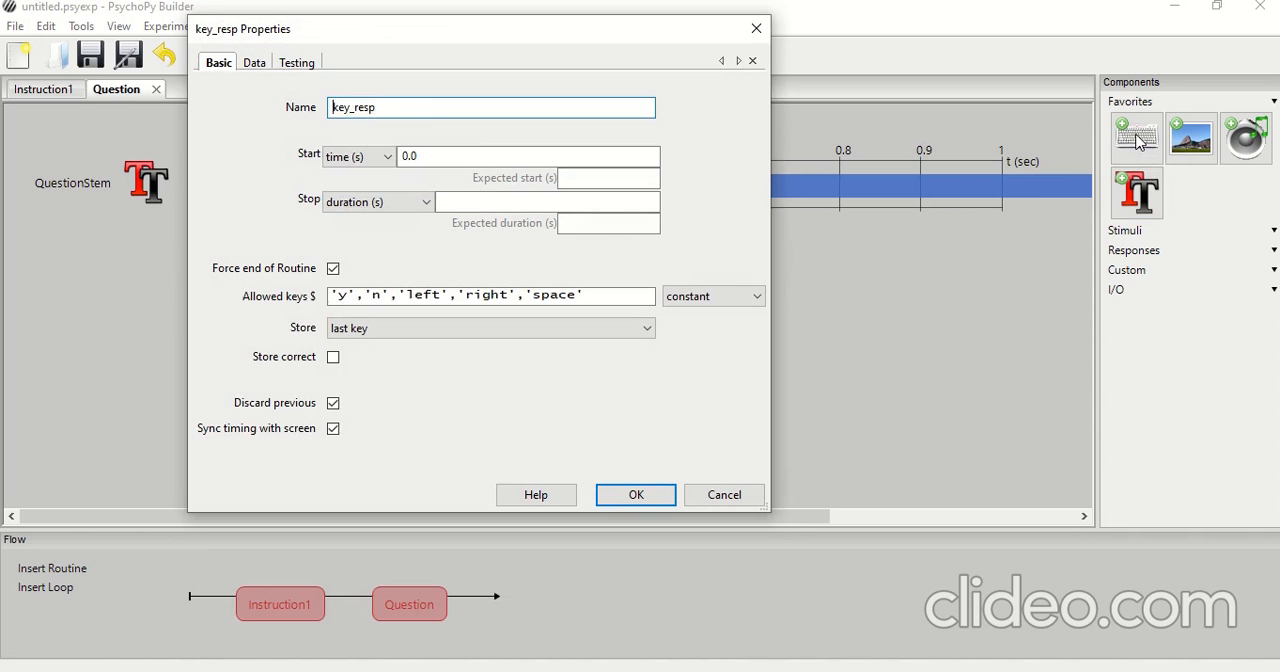
left_click_drag(421, 105, 287, 108)
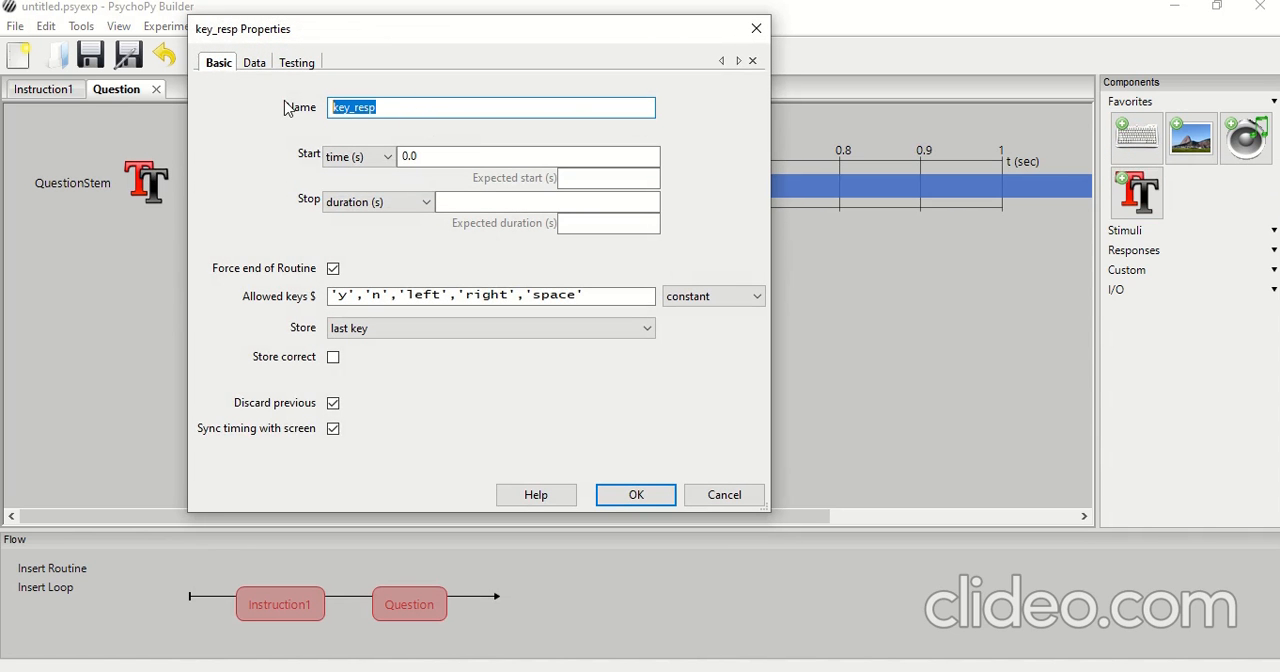
type("Que")
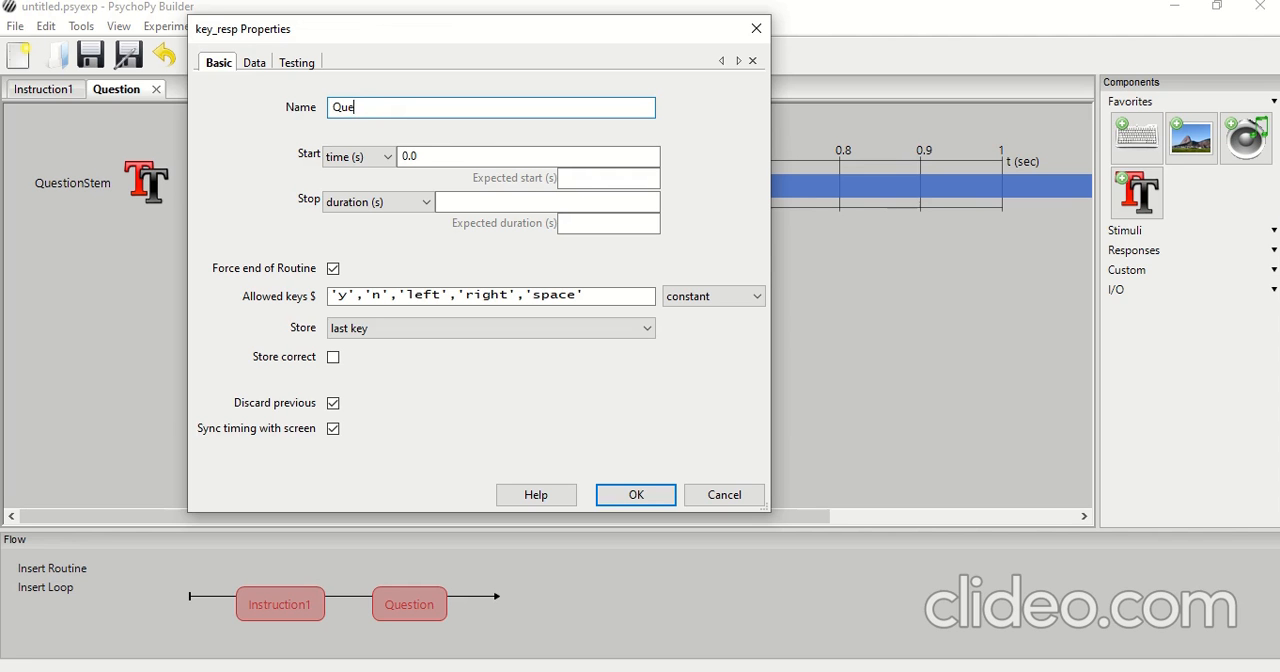
type("stionResponse")
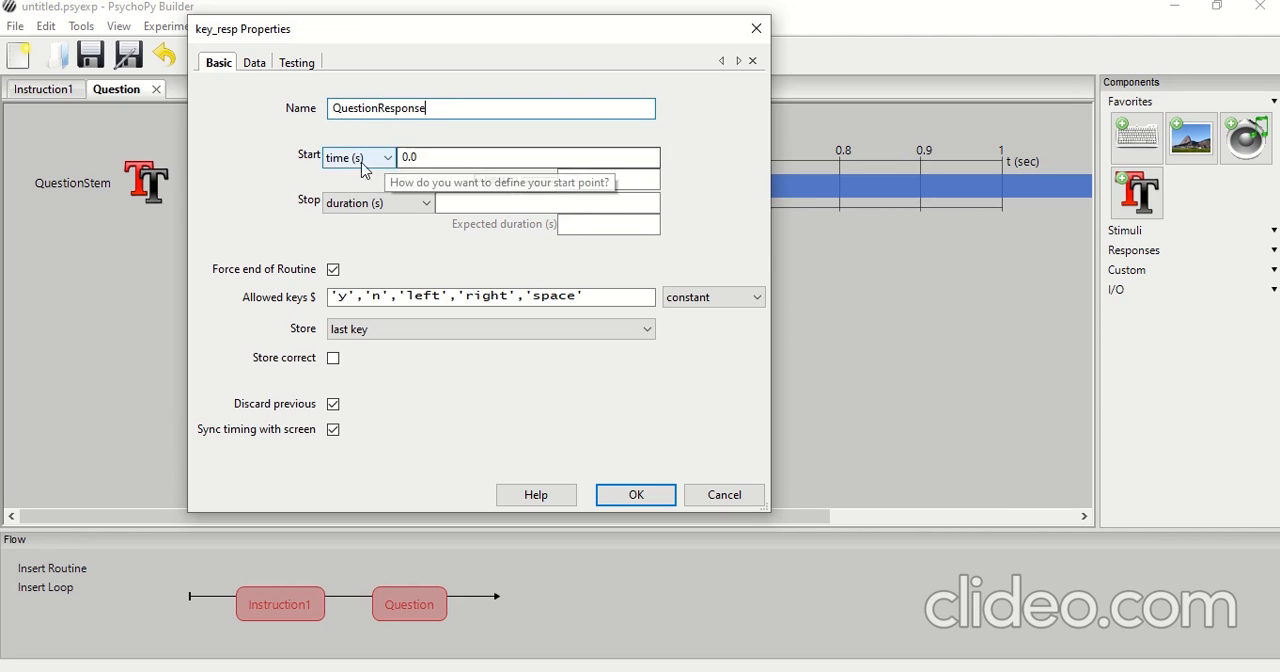
Set the QuestionResponse stop type to condition and clear its default allowed keys
left_click(367, 204)
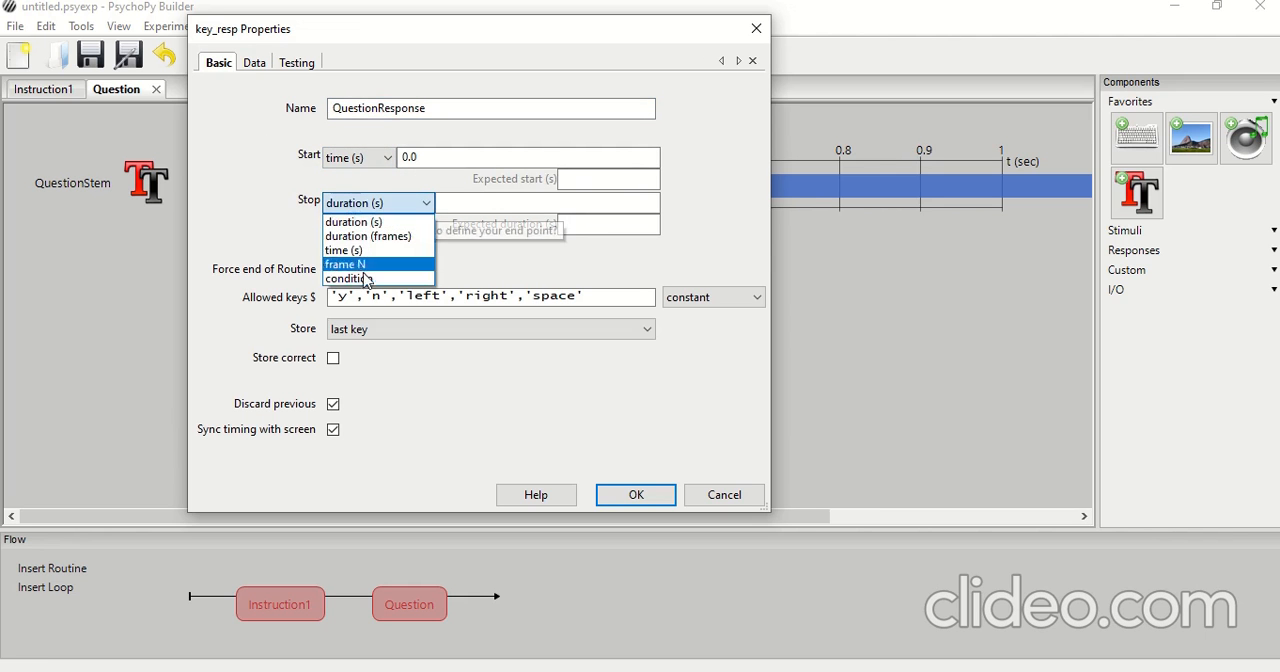
left_click(364, 284)
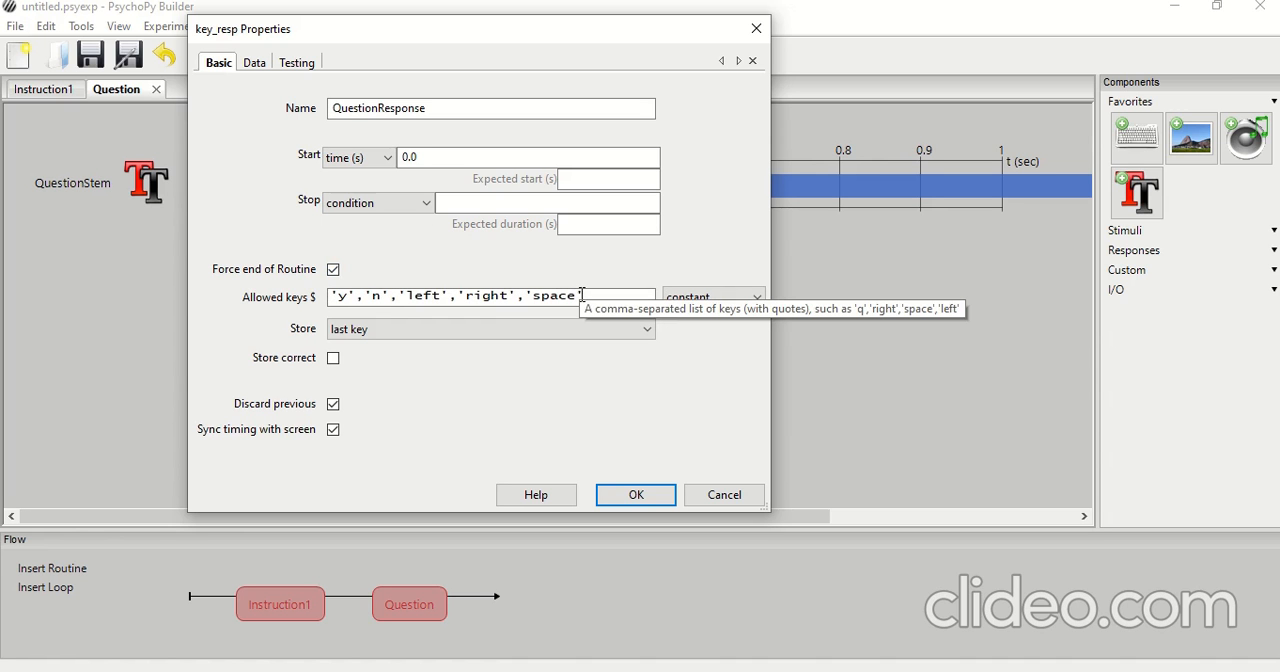
left_click_drag(581, 295, 308, 296)
key("BackSpace")
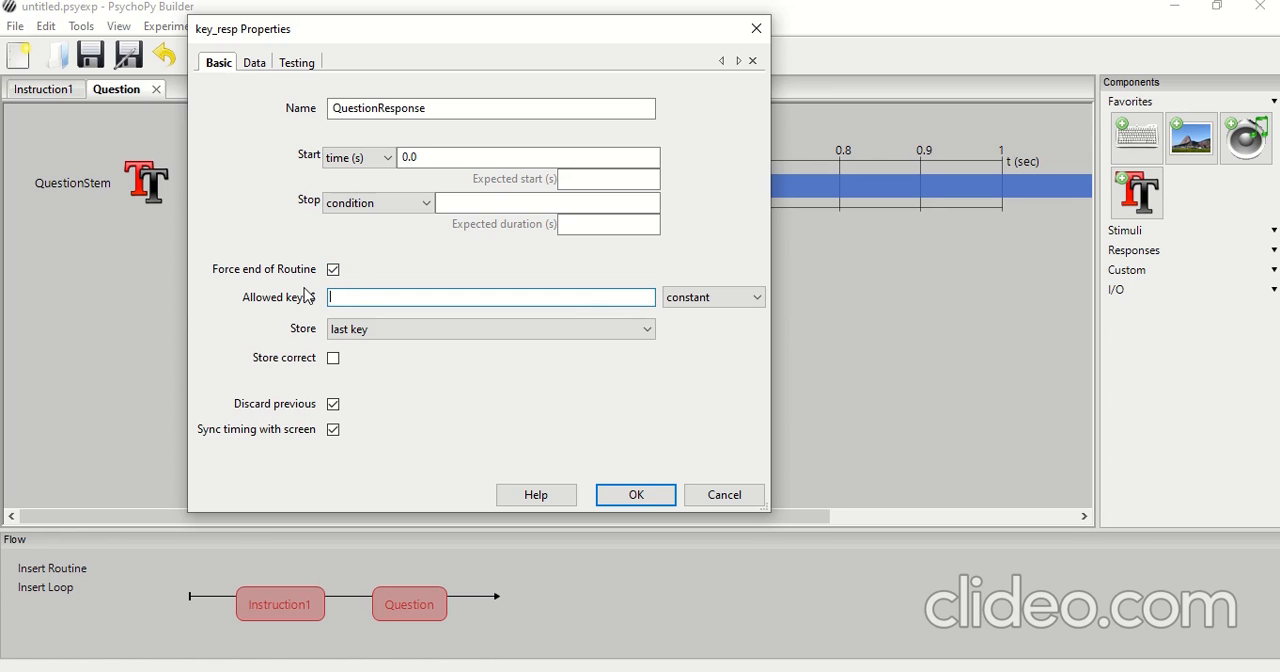
type("keft")
key("BackSpace")
key("BackSpace")
key("BackSpace")
key("BackSpace")
Set the allowed keys of QuestionResponse to 'a','s','d','f'
left_click(1143, 668)
left_click(1114, 489)
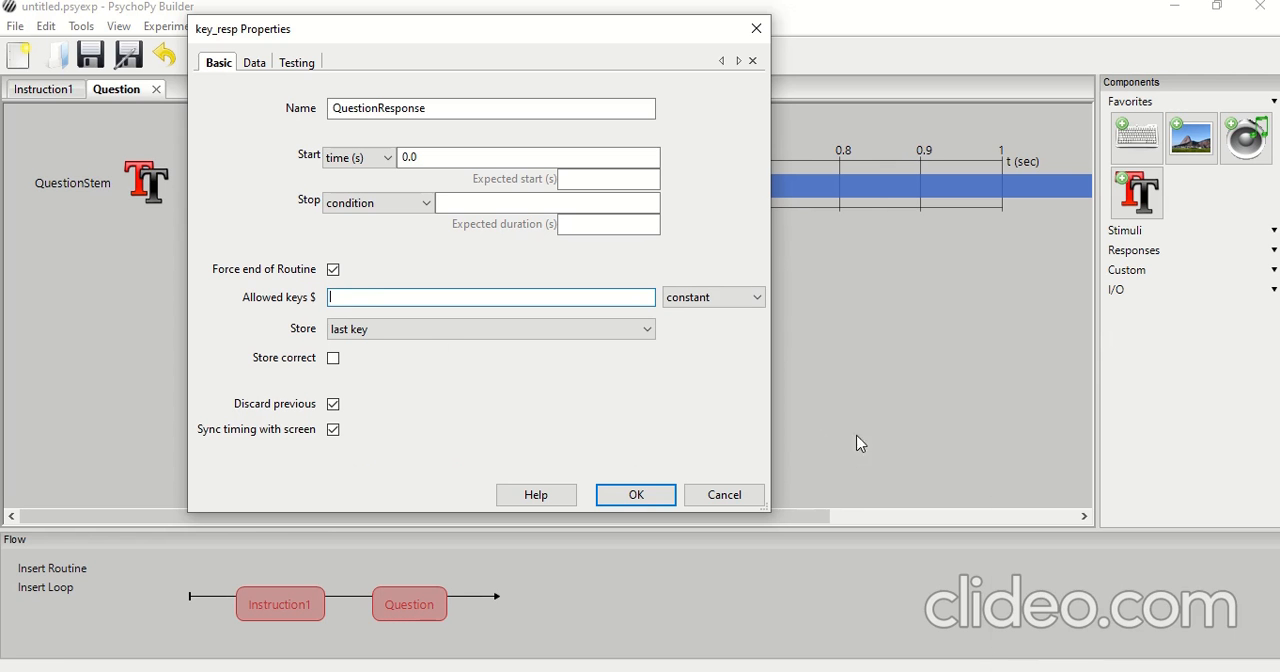
left_click(363, 295)
type("'a',")
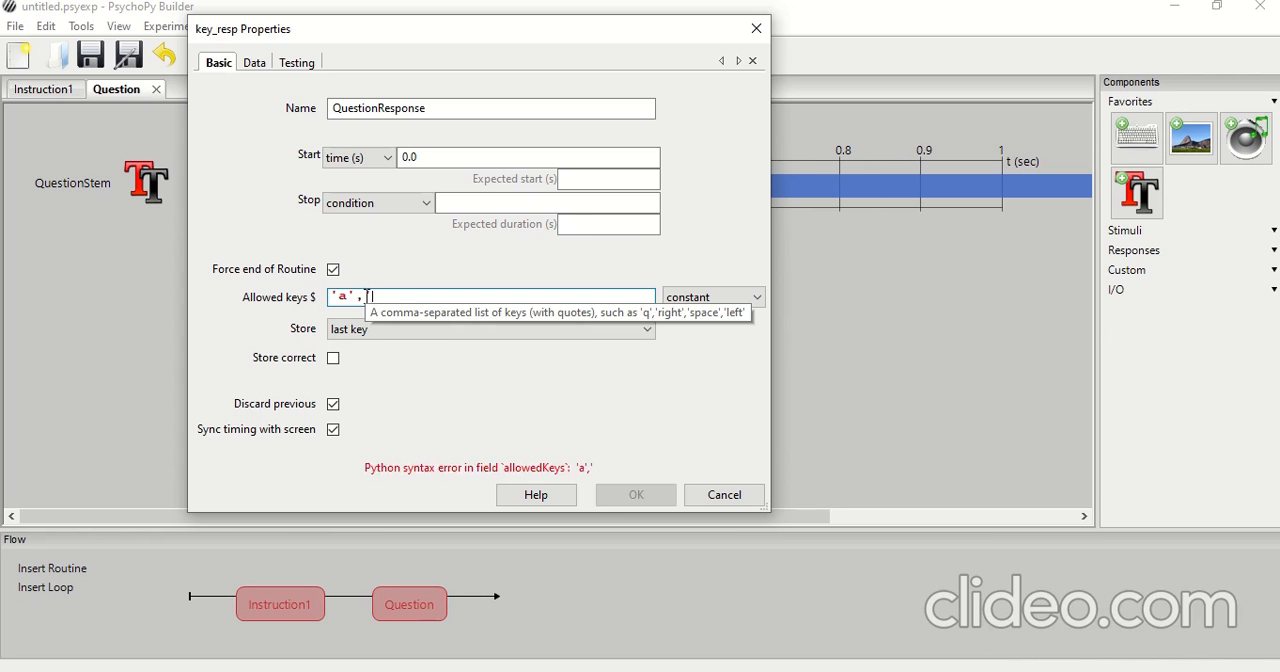
type(" 's'")
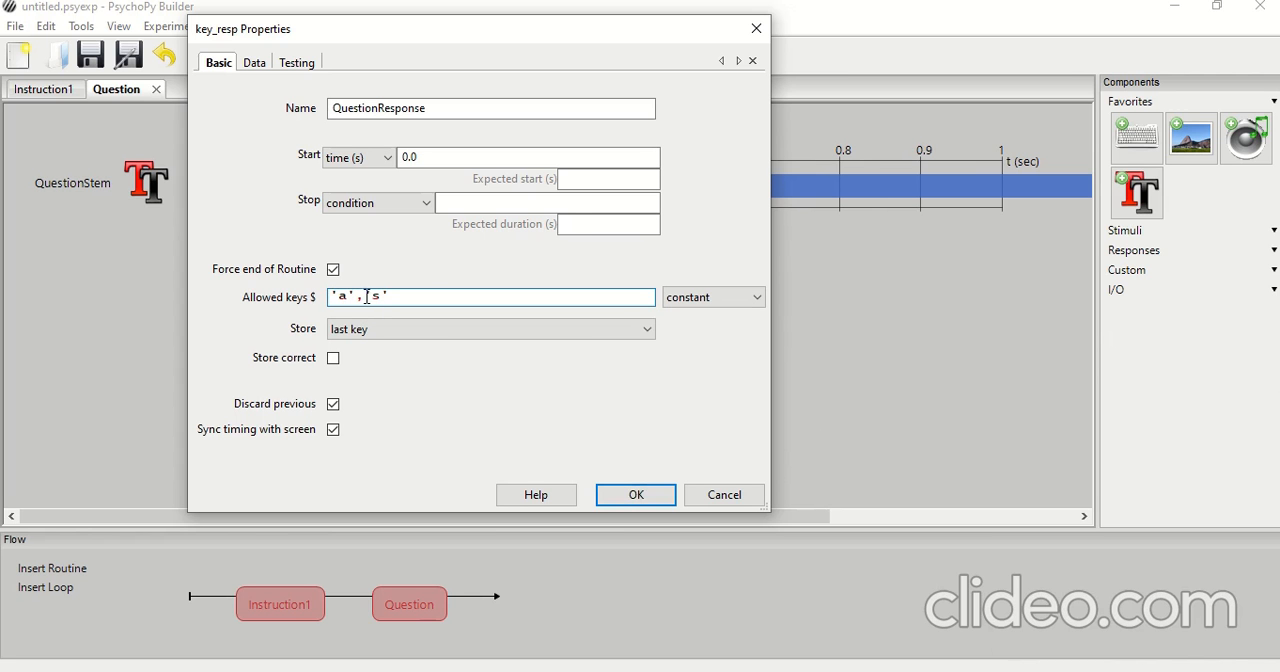
type(",")
type("'d")
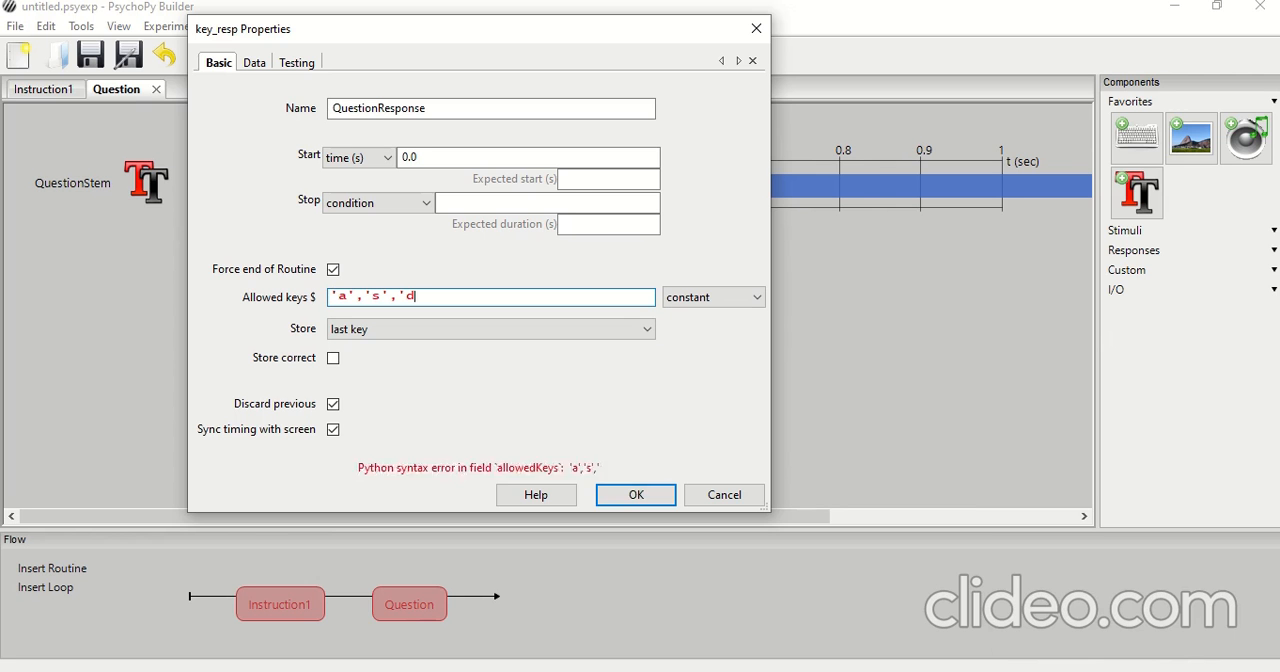
type("','f'")
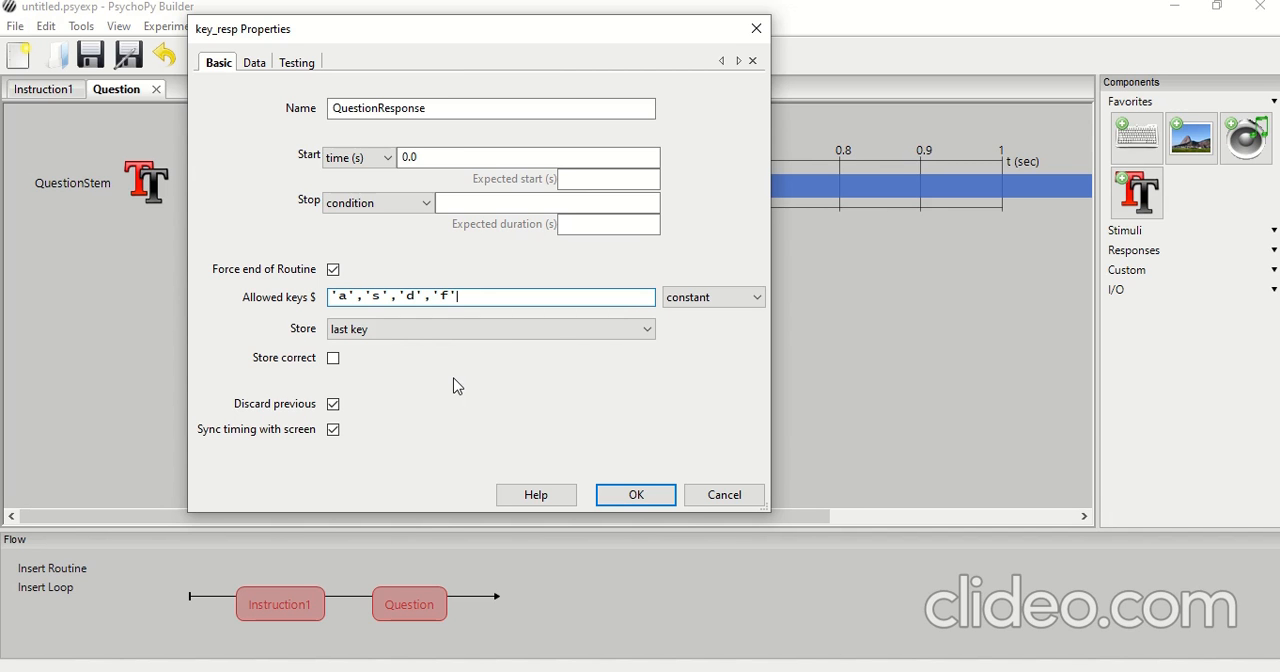
Enable storing of correct responses with s as the correct answer and accept the keyboard component
left_click(333, 358)
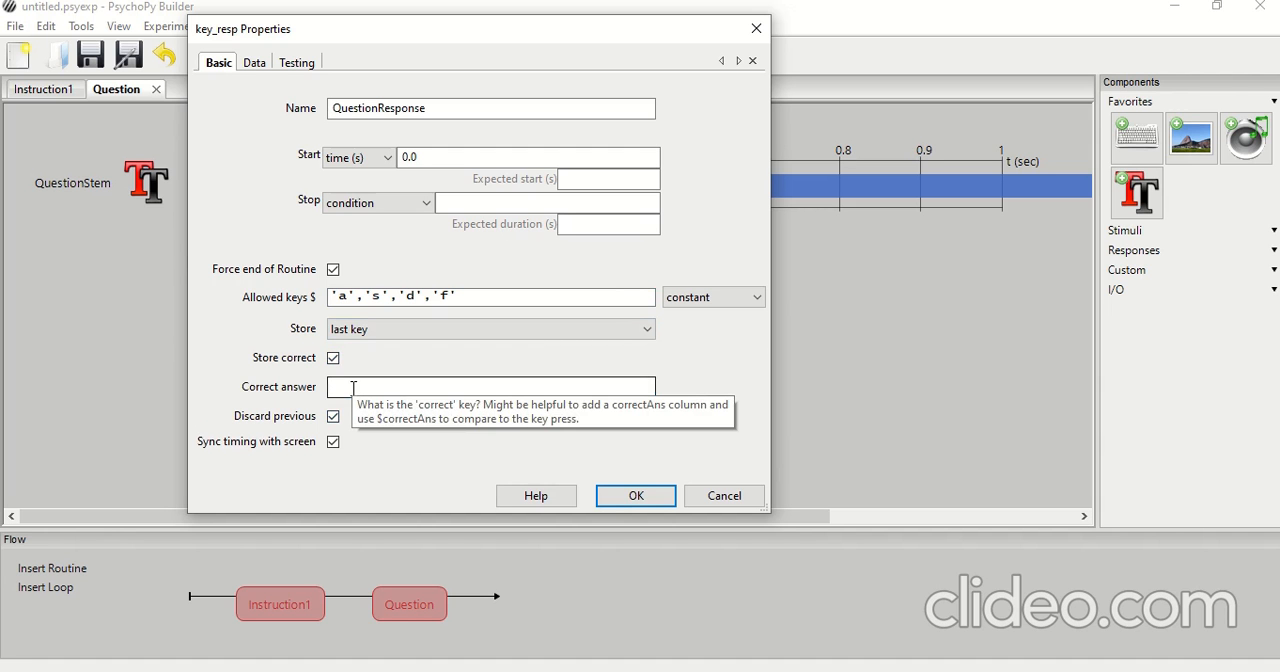
left_click(354, 388)
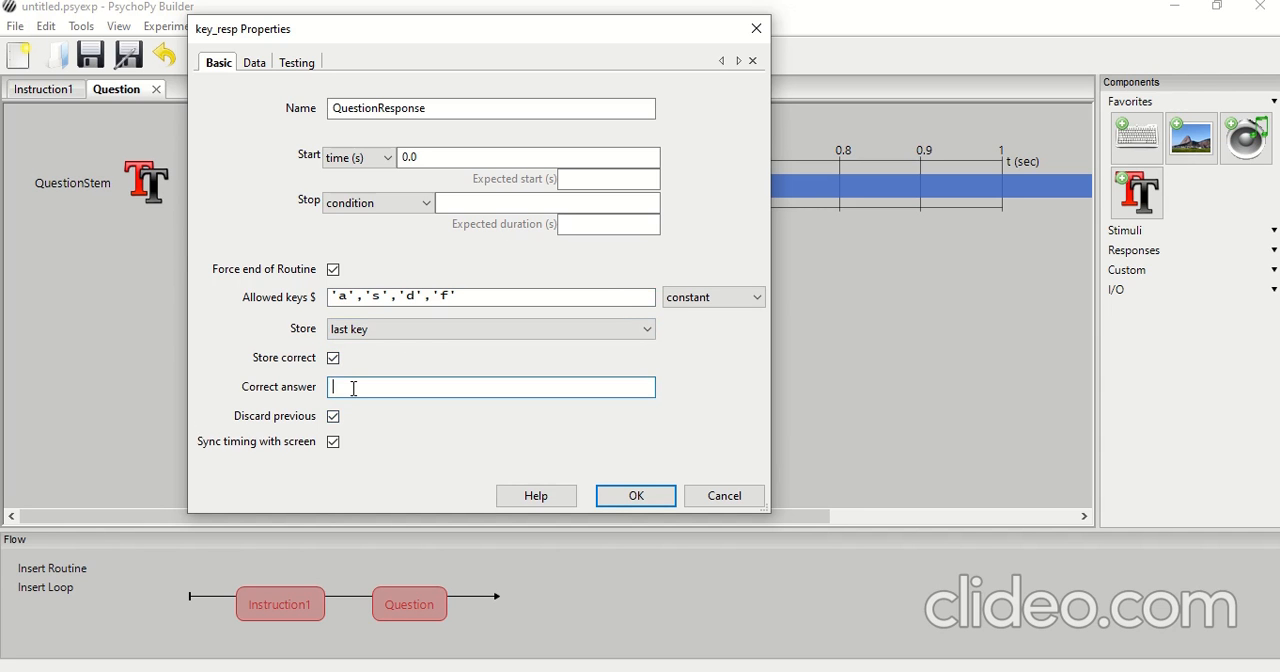
type("s")
left_click(628, 494)
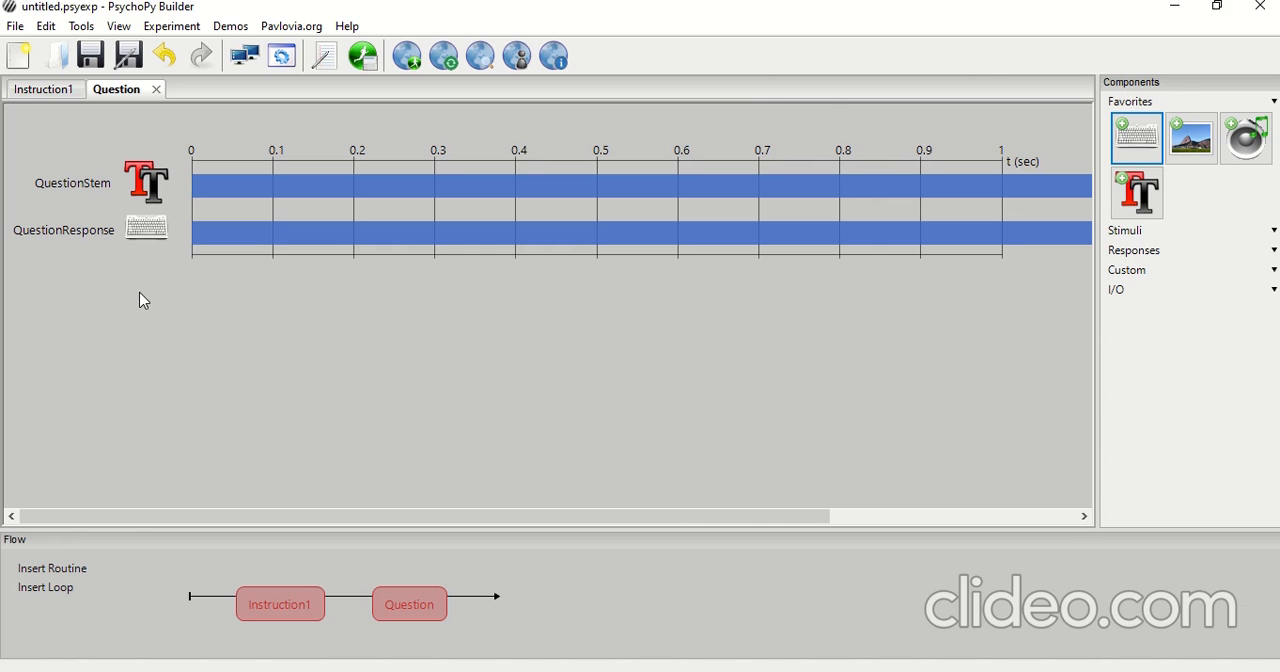
Insert a new routine named End into the flow after the Question routine
left_click(40, 569)
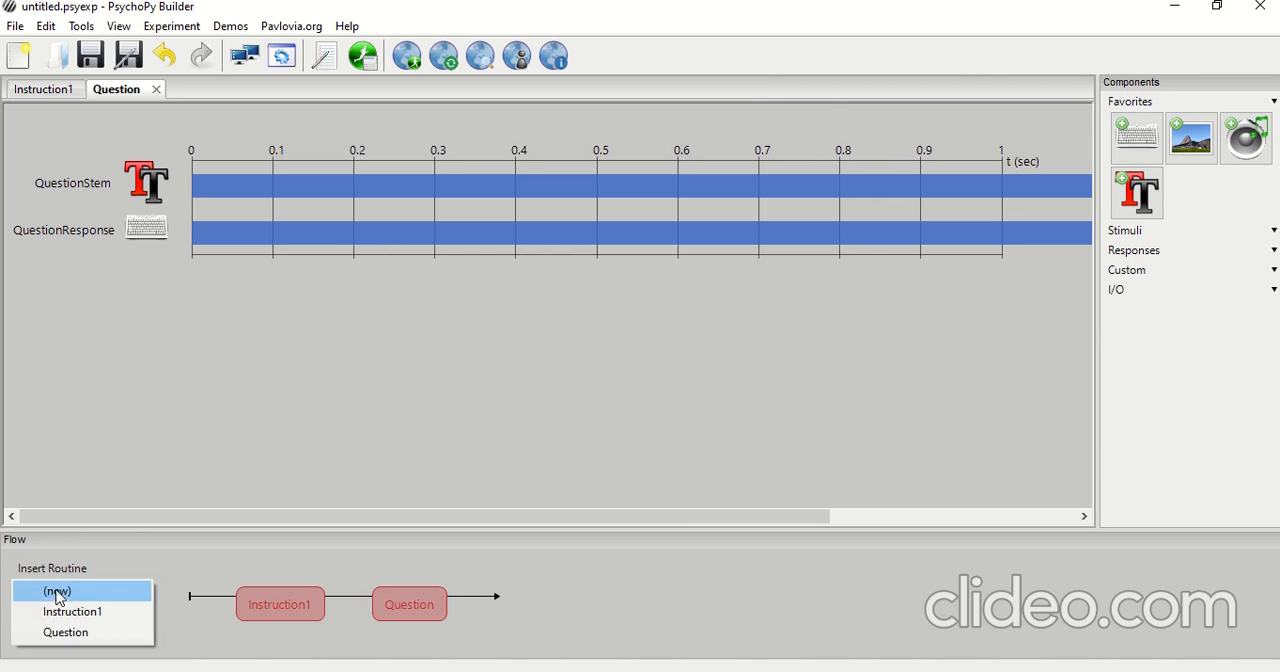
left_click(57, 592)
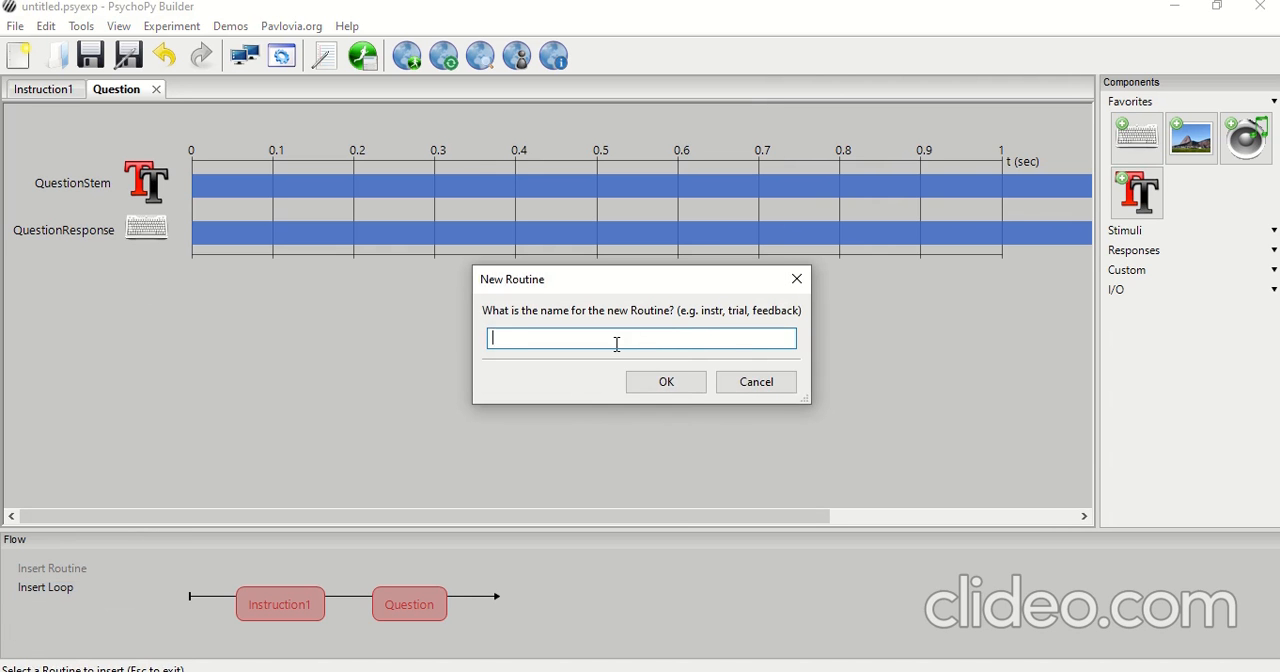
type("End")
left_click(655, 381)
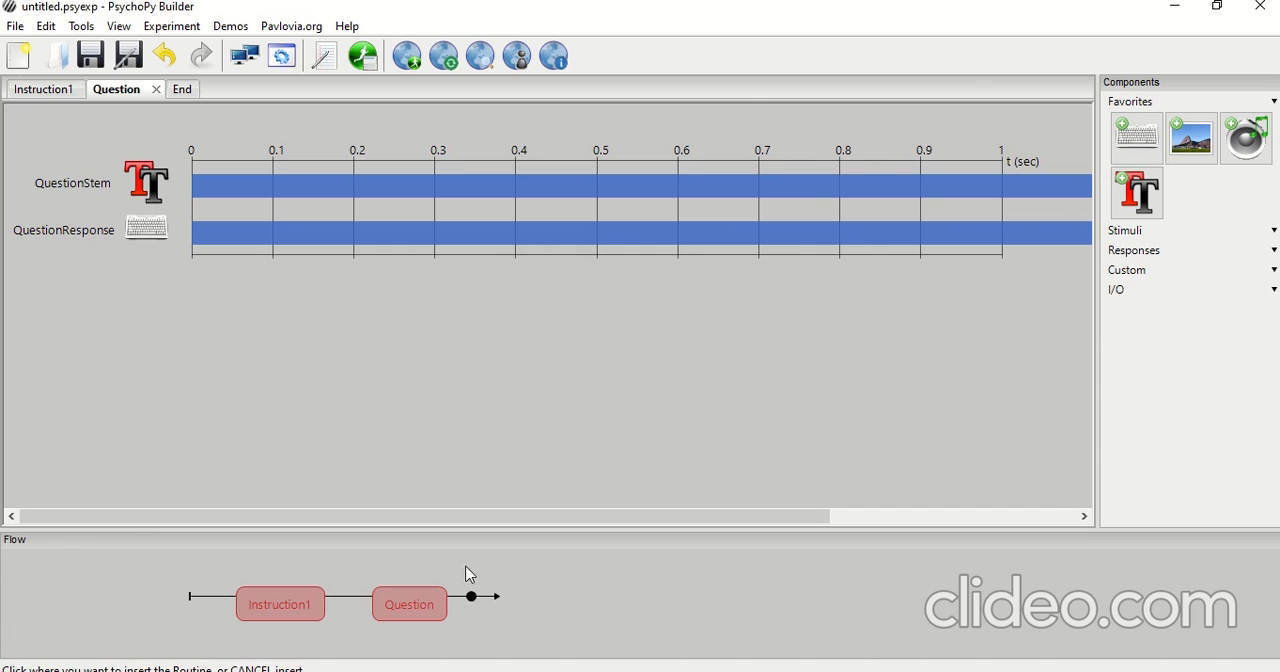
left_click(472, 605)
Add a Text component named EndMessage to the End routine
left_click(518, 606)
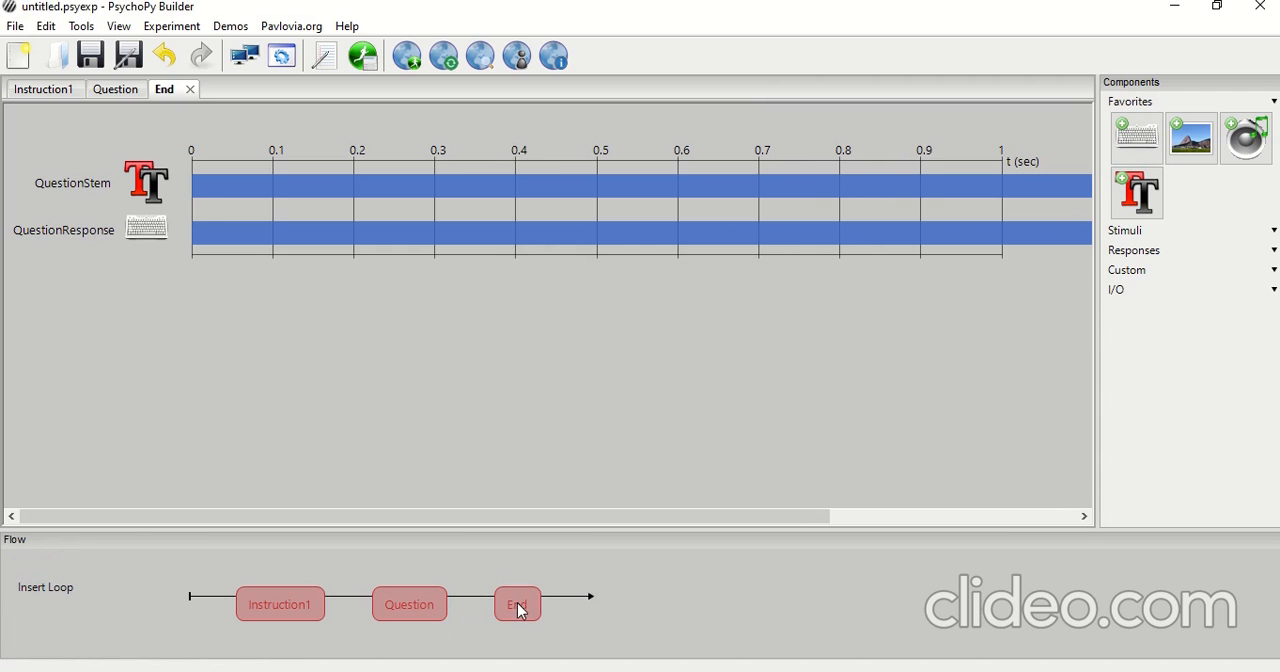
left_click(1137, 193)
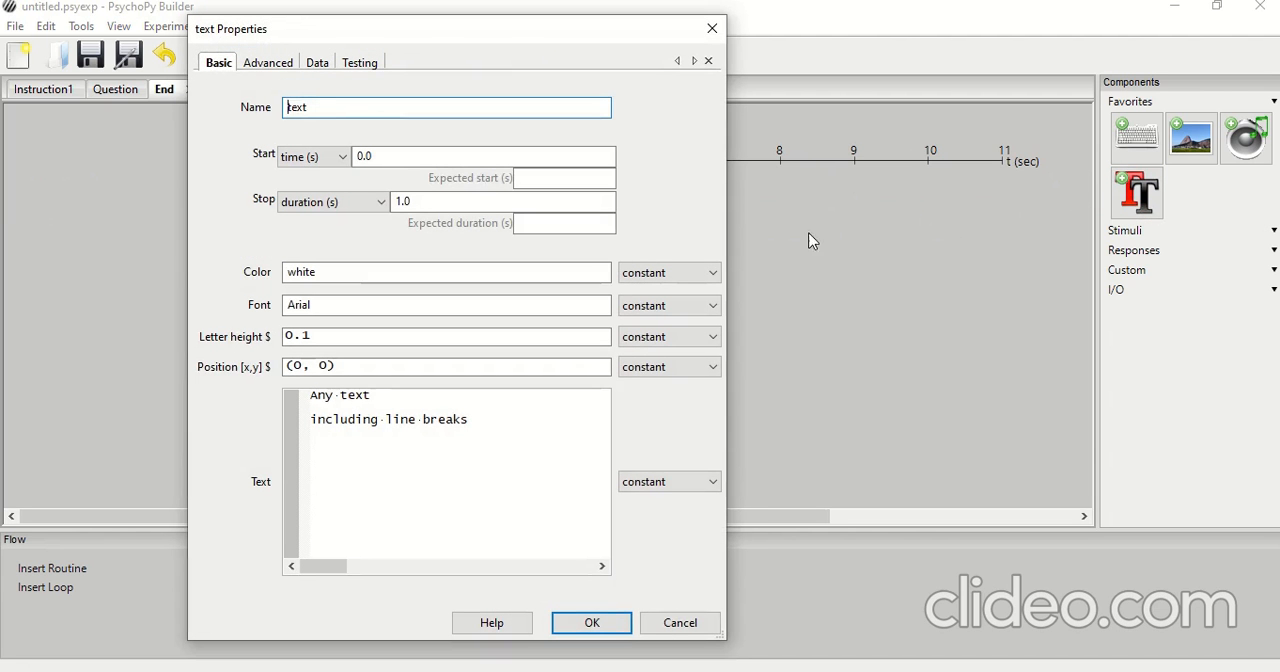
double_click(346, 112)
type("EndMessage")
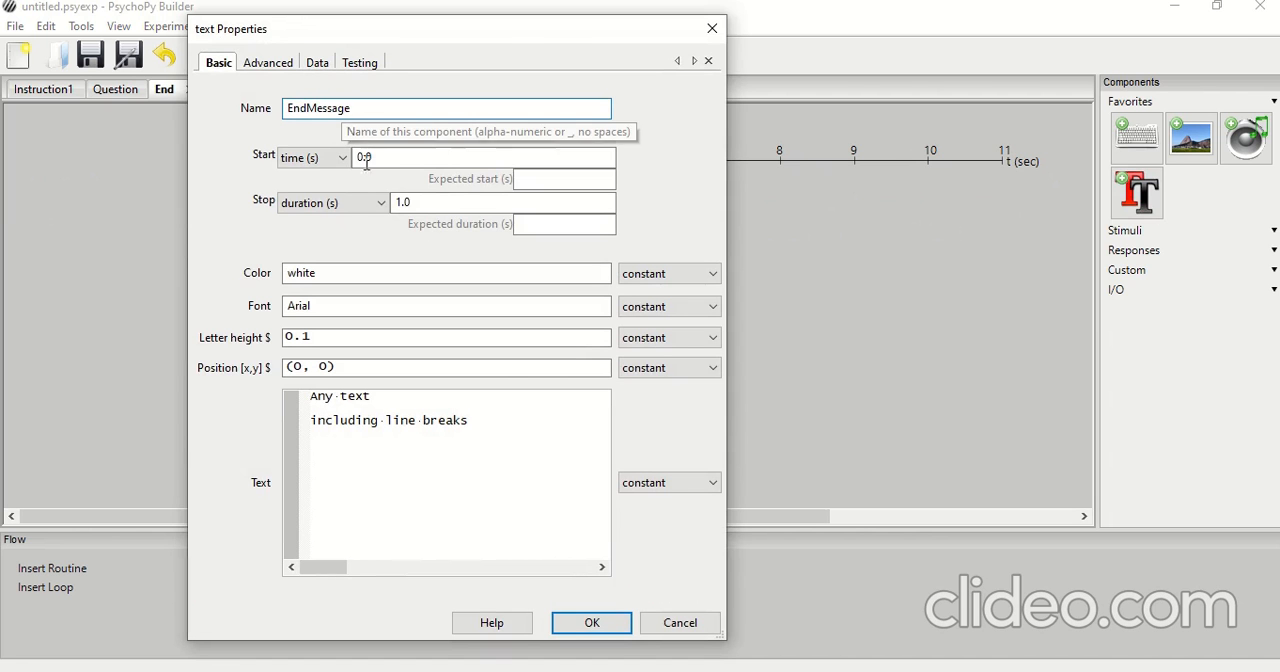
Set the stop duration of EndMessage to 3 seconds
key("Tab")
key("Tab")
key("BackSpace")
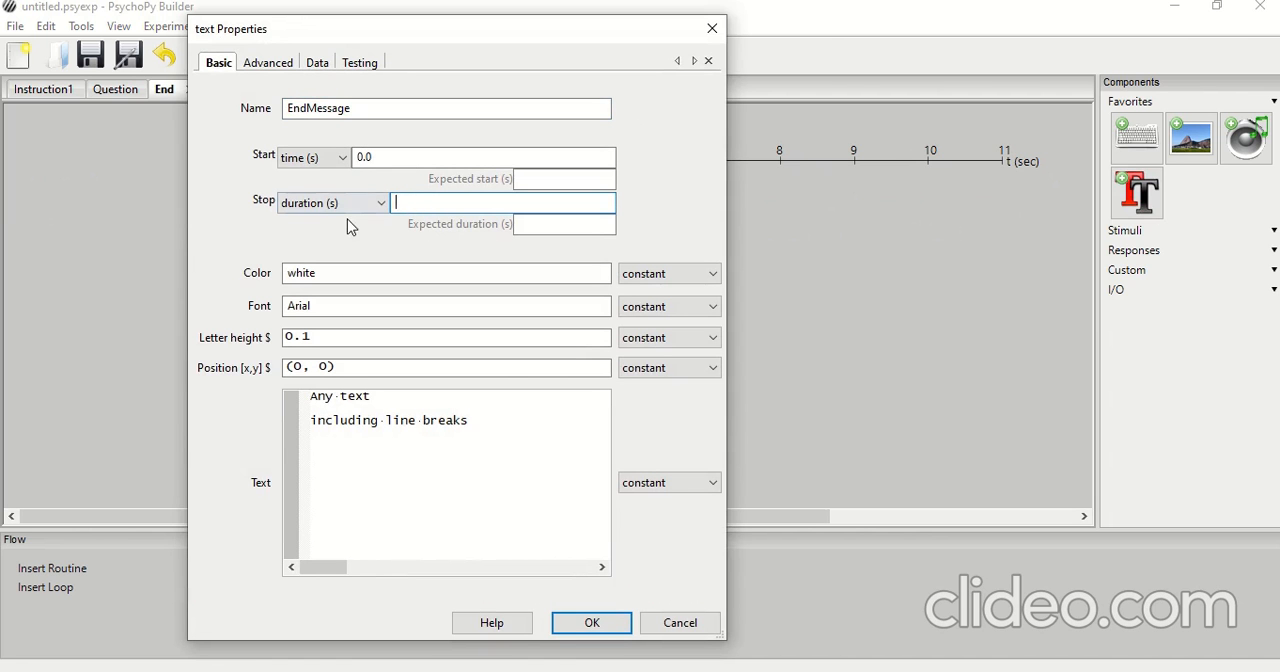
type("3")
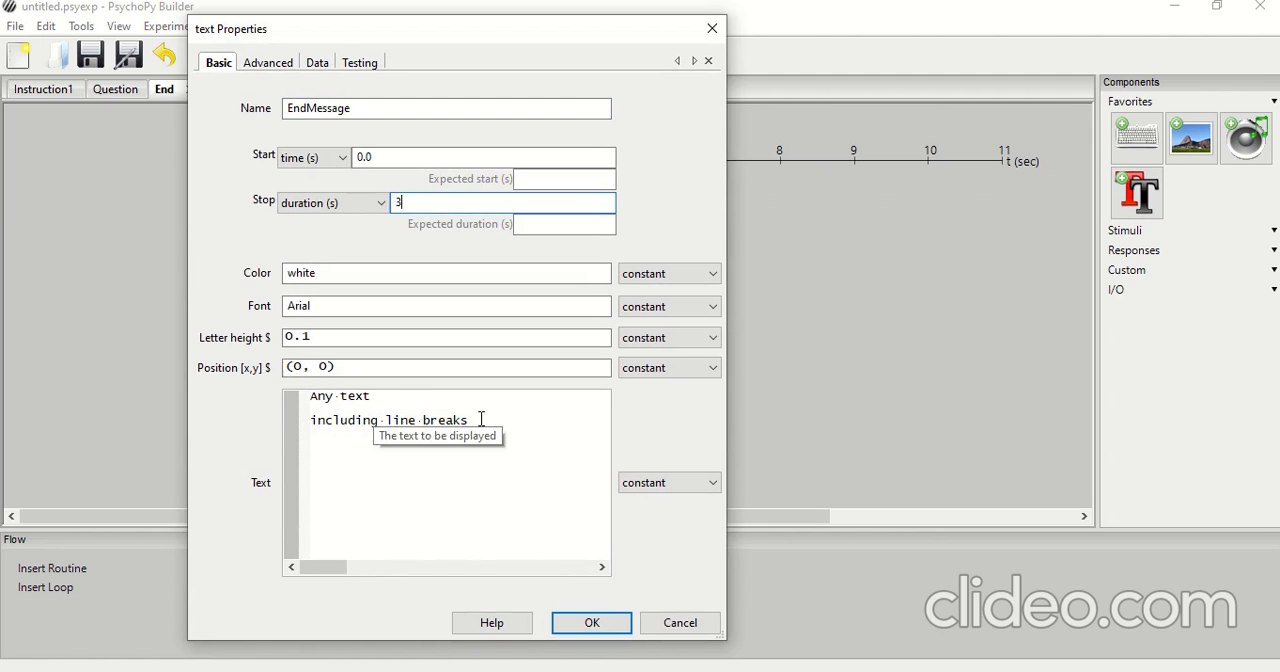
Replace the placeholder text of EndMessage with "Thank you!" and accept the text component
left_click_drag(480, 420, 309, 386)
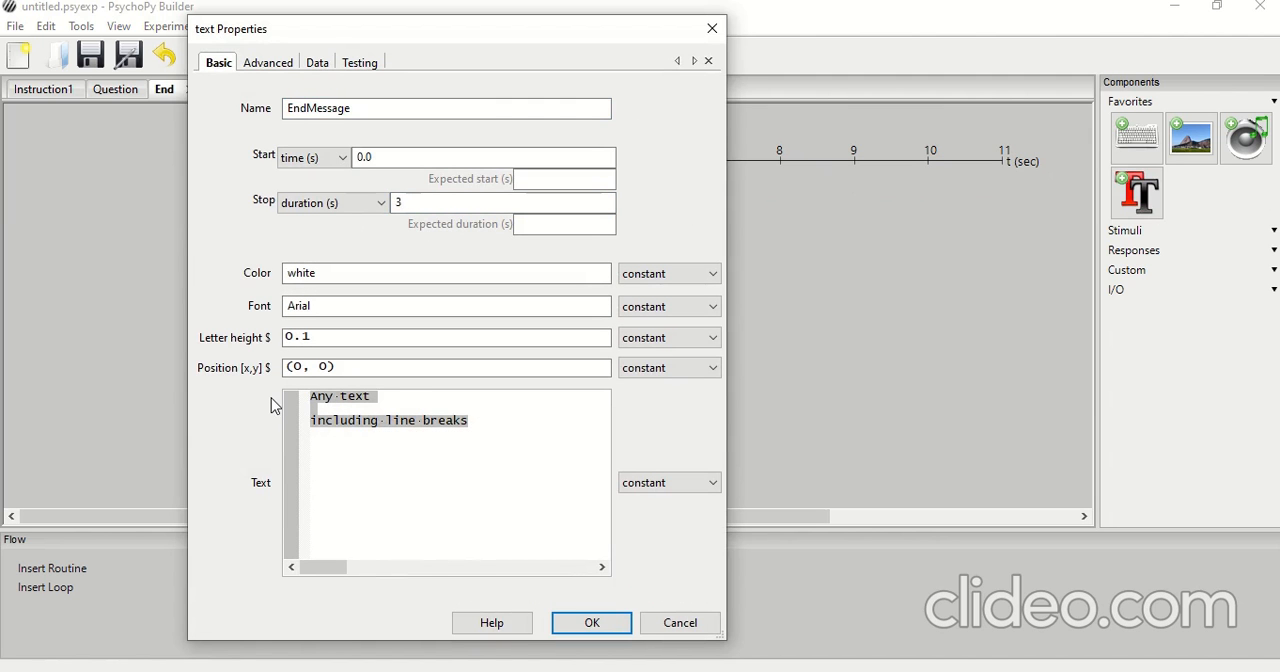
type("Thank you")
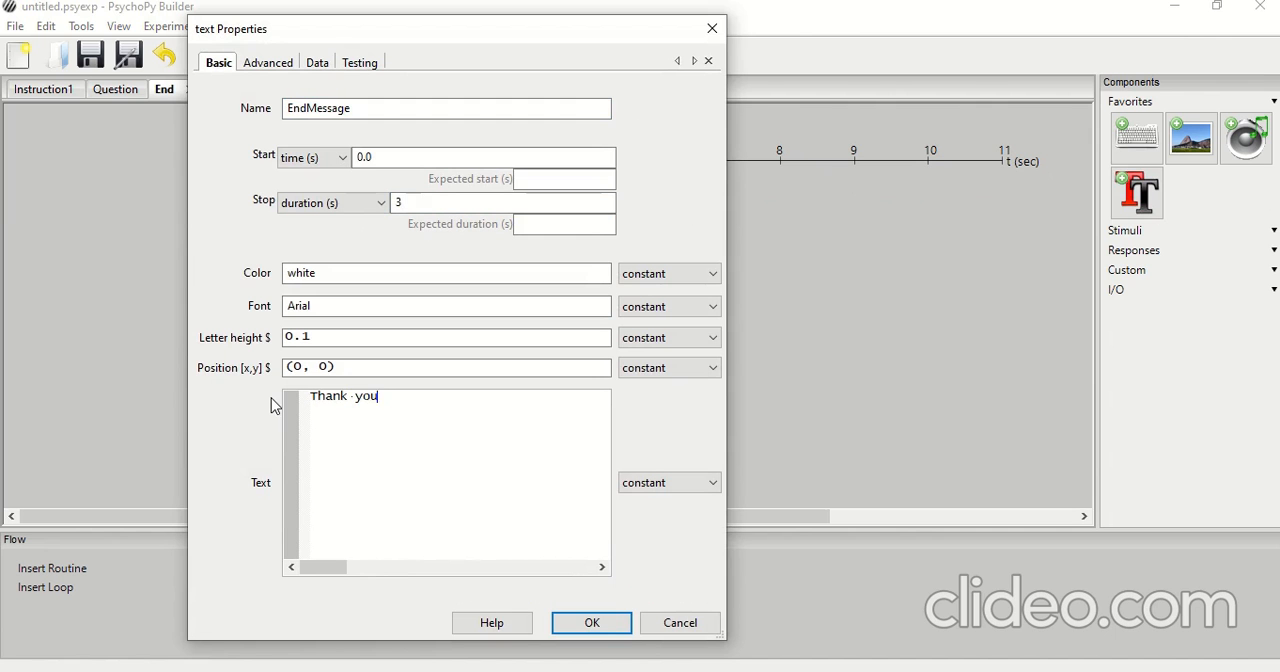
type("!")
left_click(592, 623)
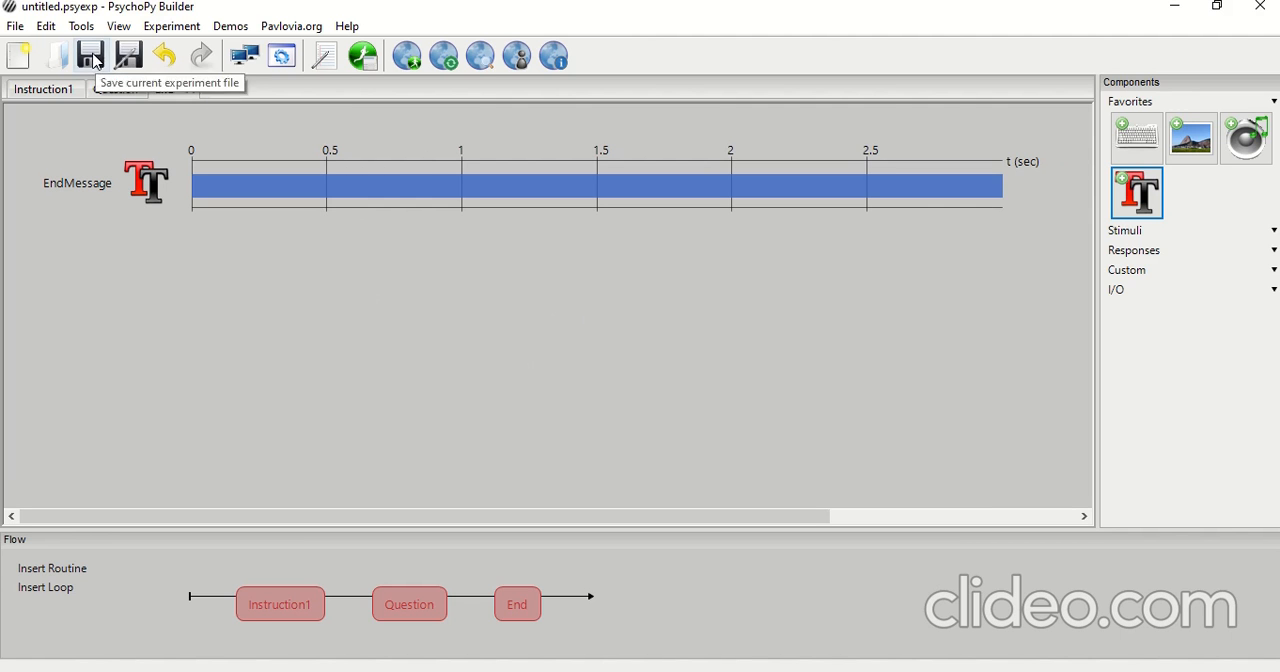
Save the experiment on the Desktop as test.psyexp
left_click(96, 61)
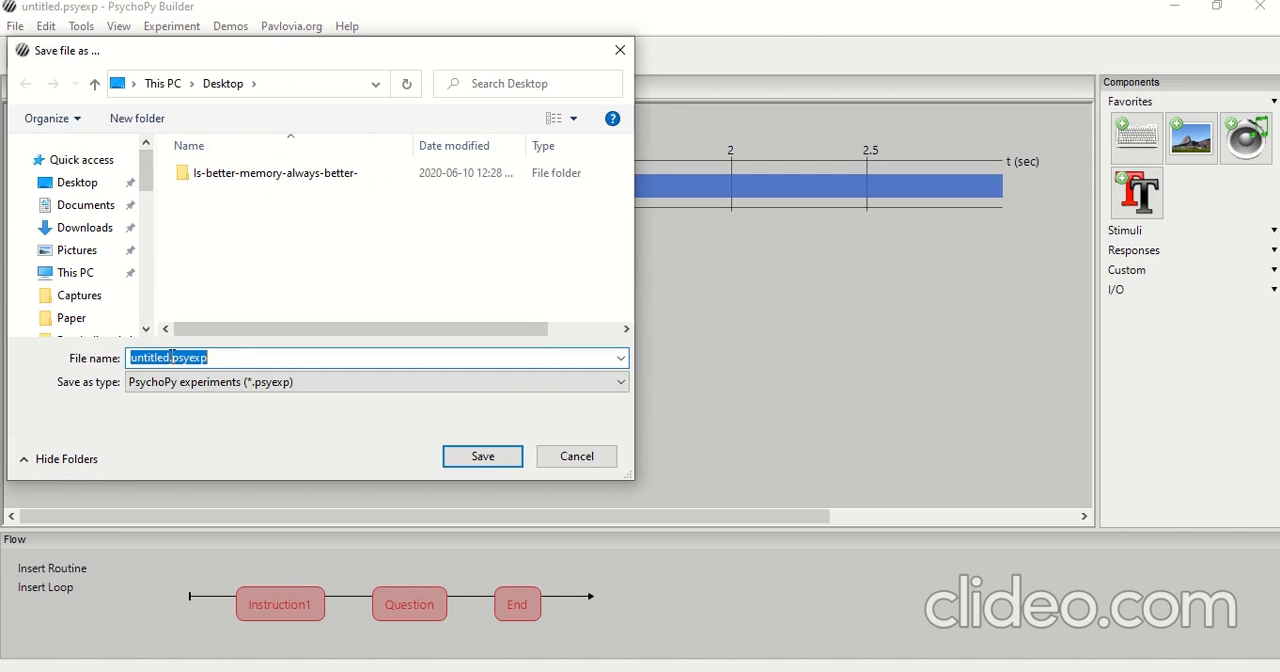
left_click(170, 360)
key("BackSpace")
key("BackSpace")
key("BackSpace")
key("BackSpace")
key("BackSpace")
key("BackSpace")
key("BackSpace")
key("BackSpace")
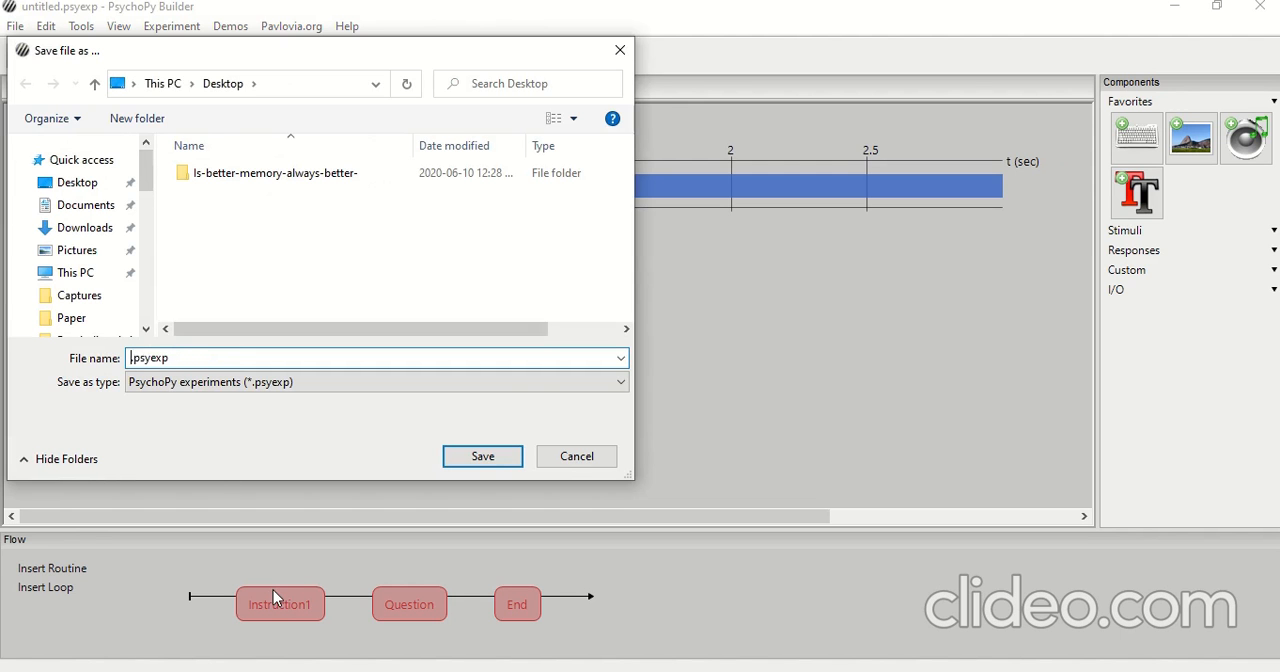
type("test")
left_click(480, 456)
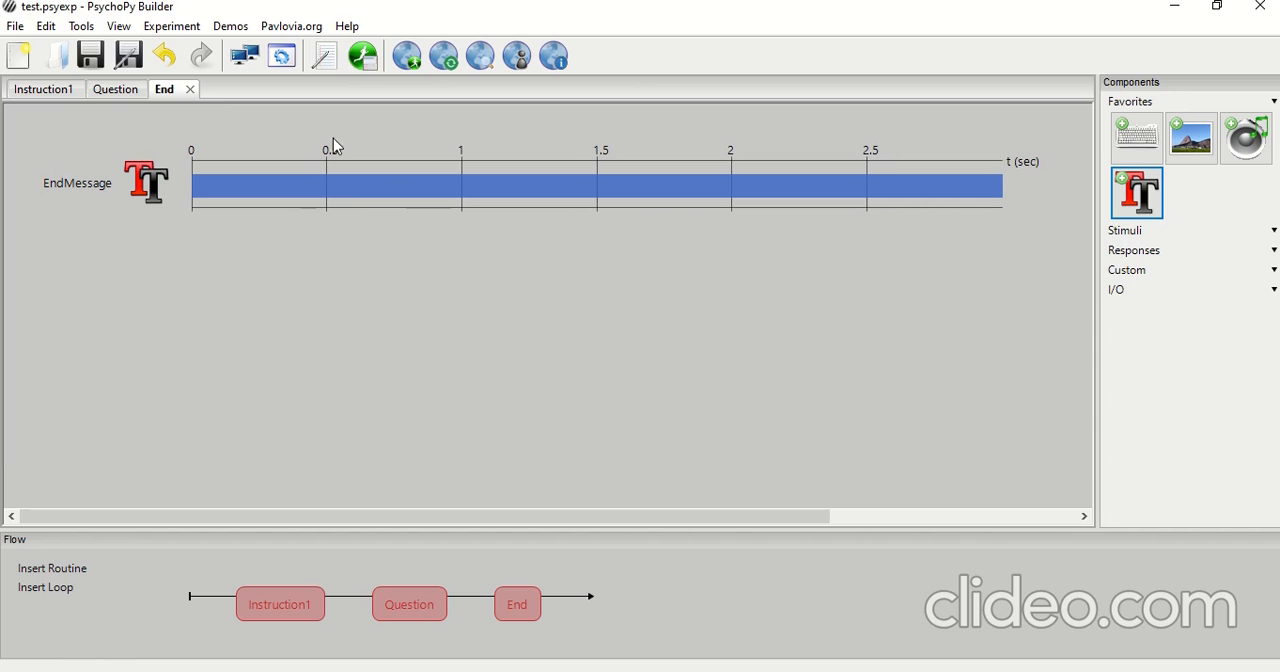
Send the experiment to the PsychoPy Experiment Runner and run test.psyexp from there in Python
left_click(358, 62)
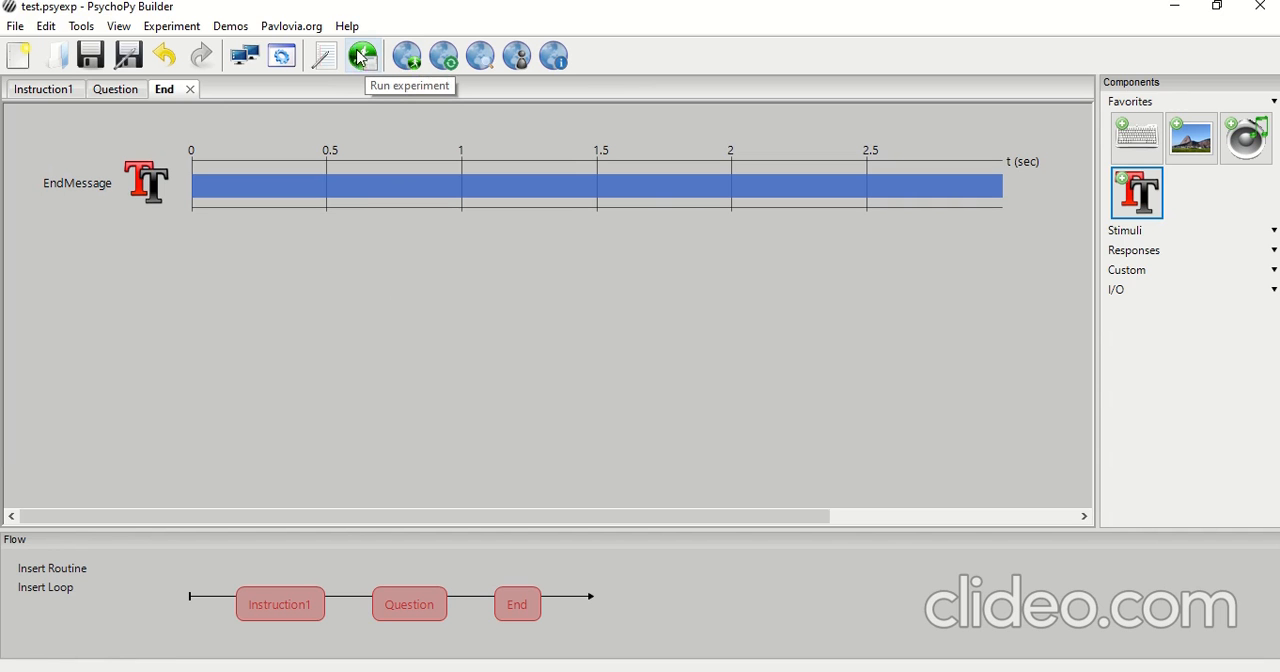
left_click(364, 62)
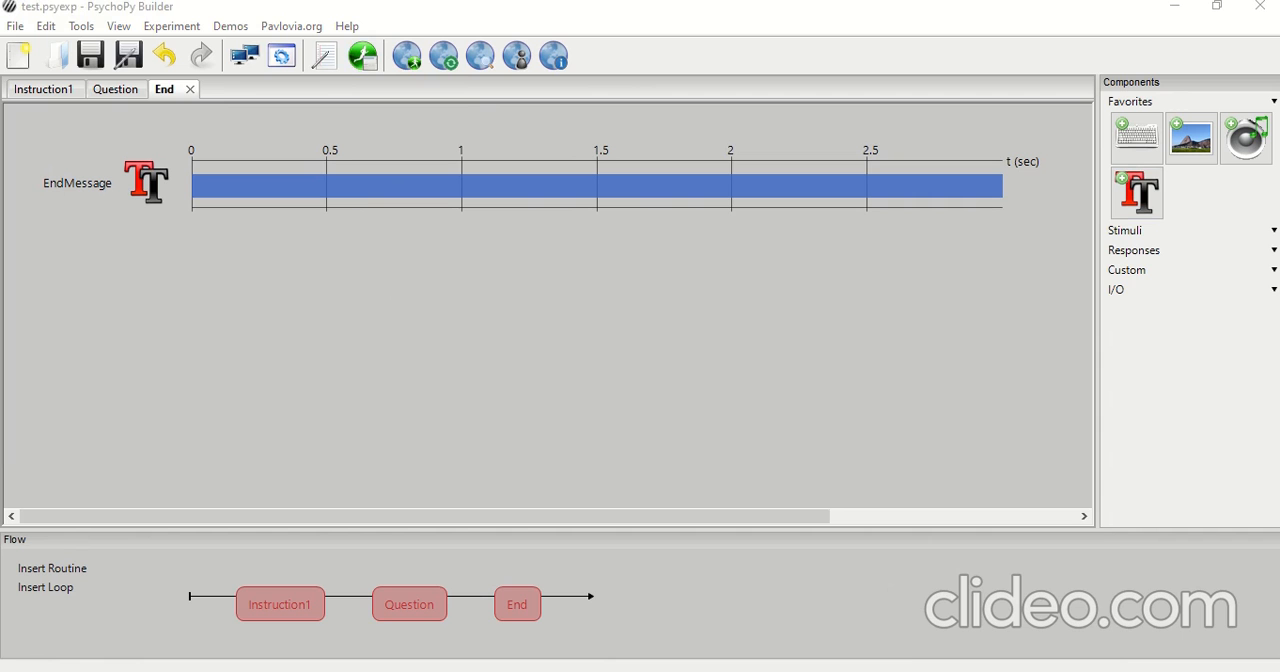
mouse_move(852, 671)
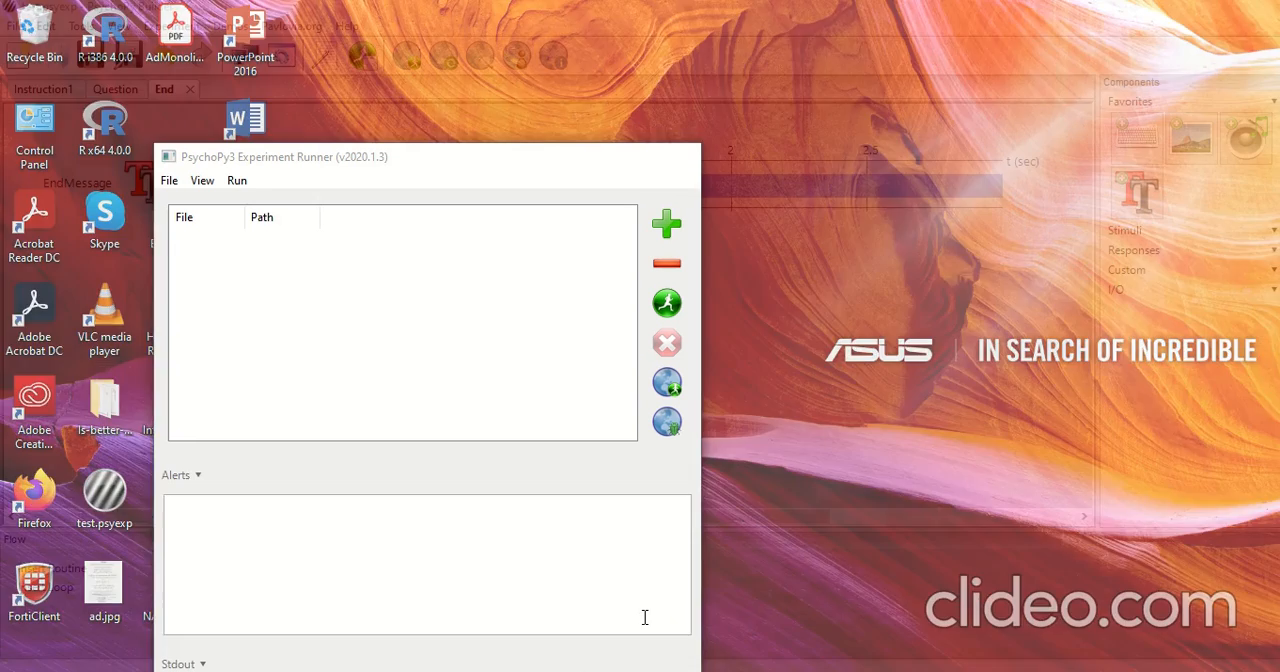
left_click(647, 625)
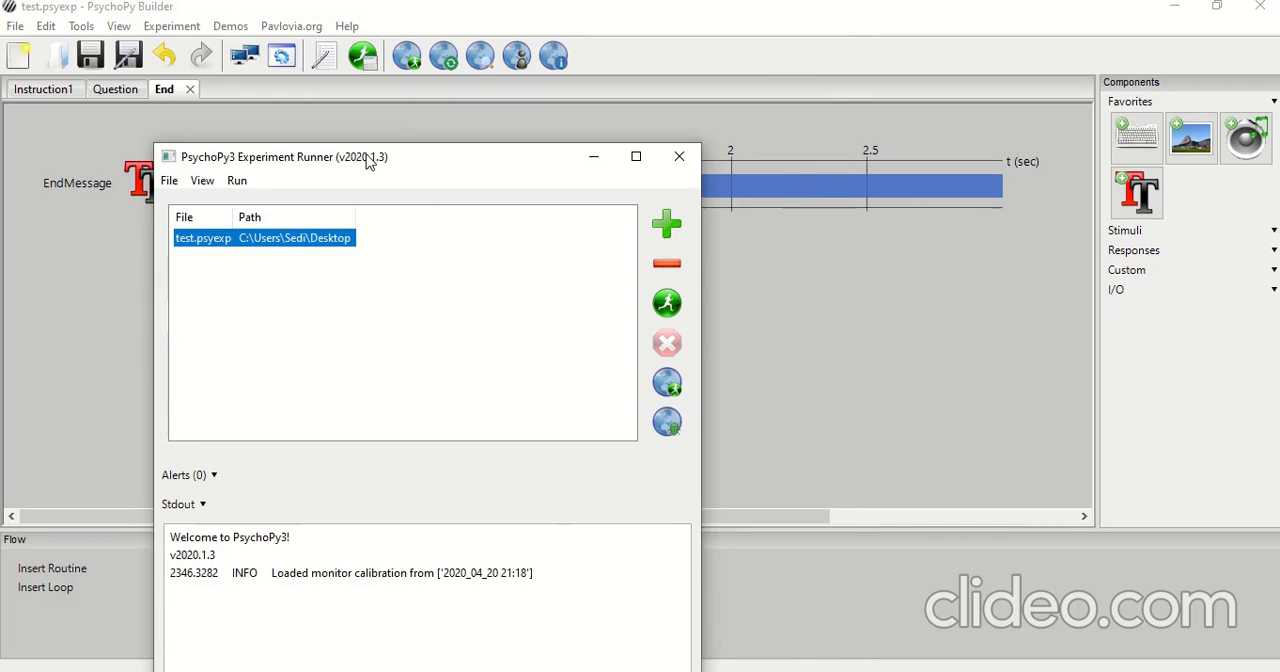
left_click_drag(368, 160, 497, 27)
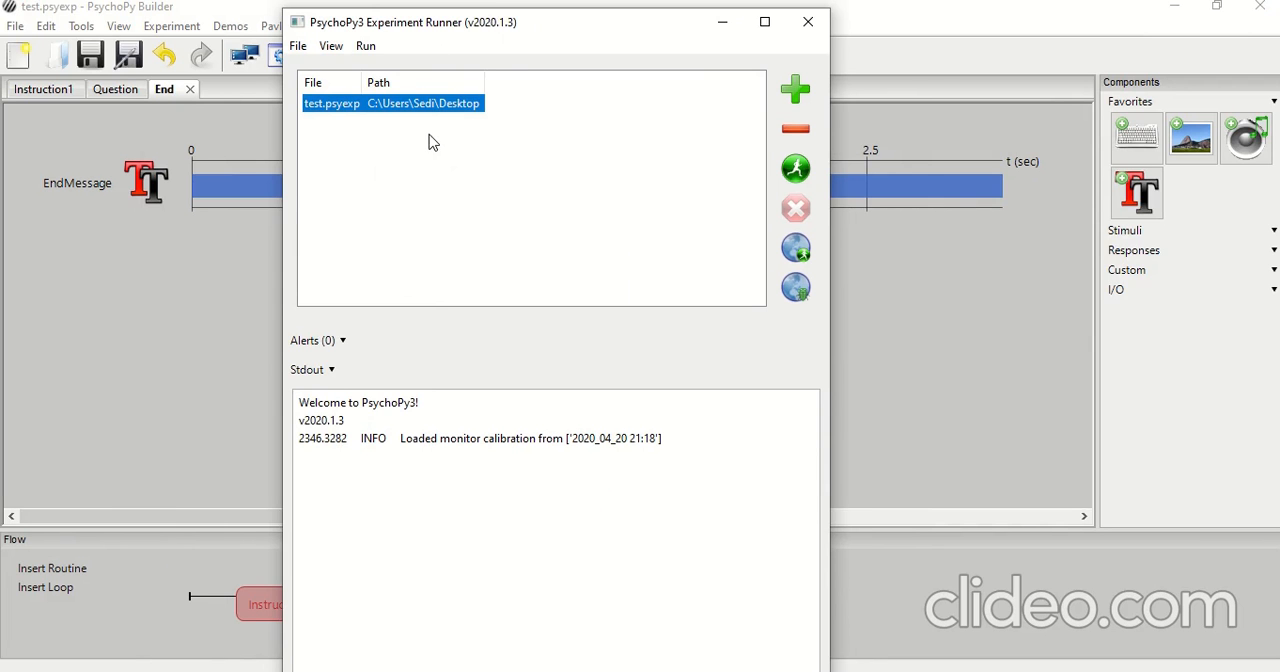
left_click(796, 178)
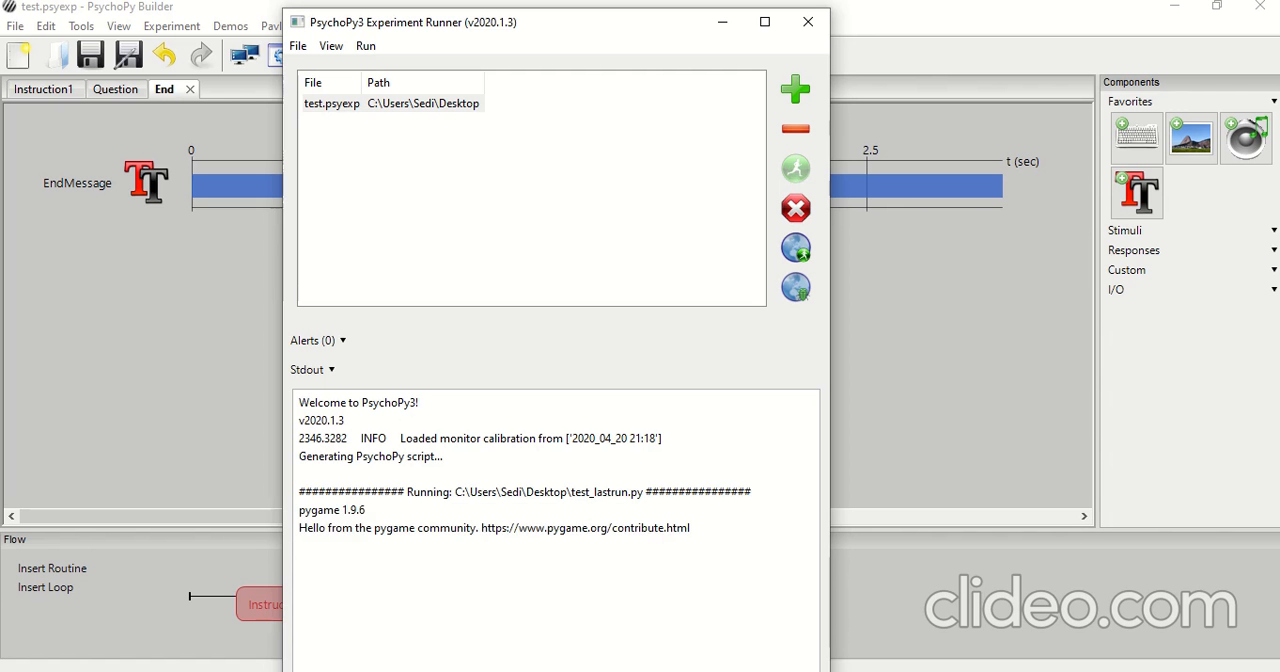
Bring up the test session dialog, enter the participant code and start the experiment session
left_click(854, 670)
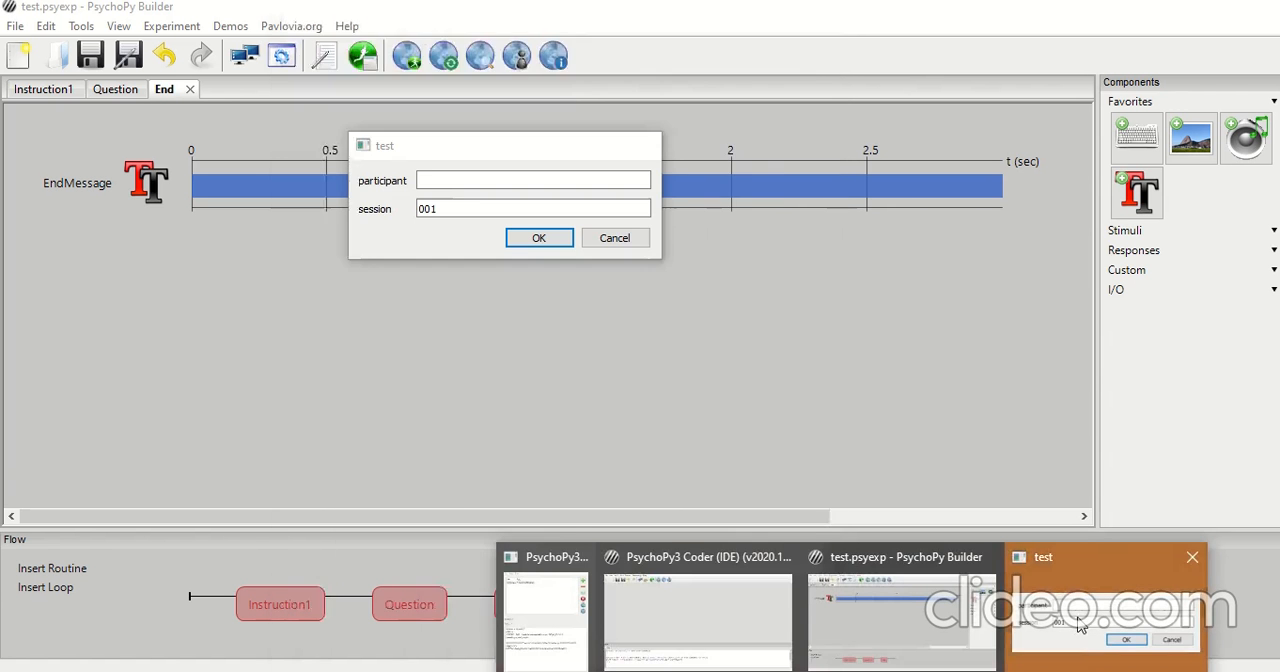
left_click(1159, 625)
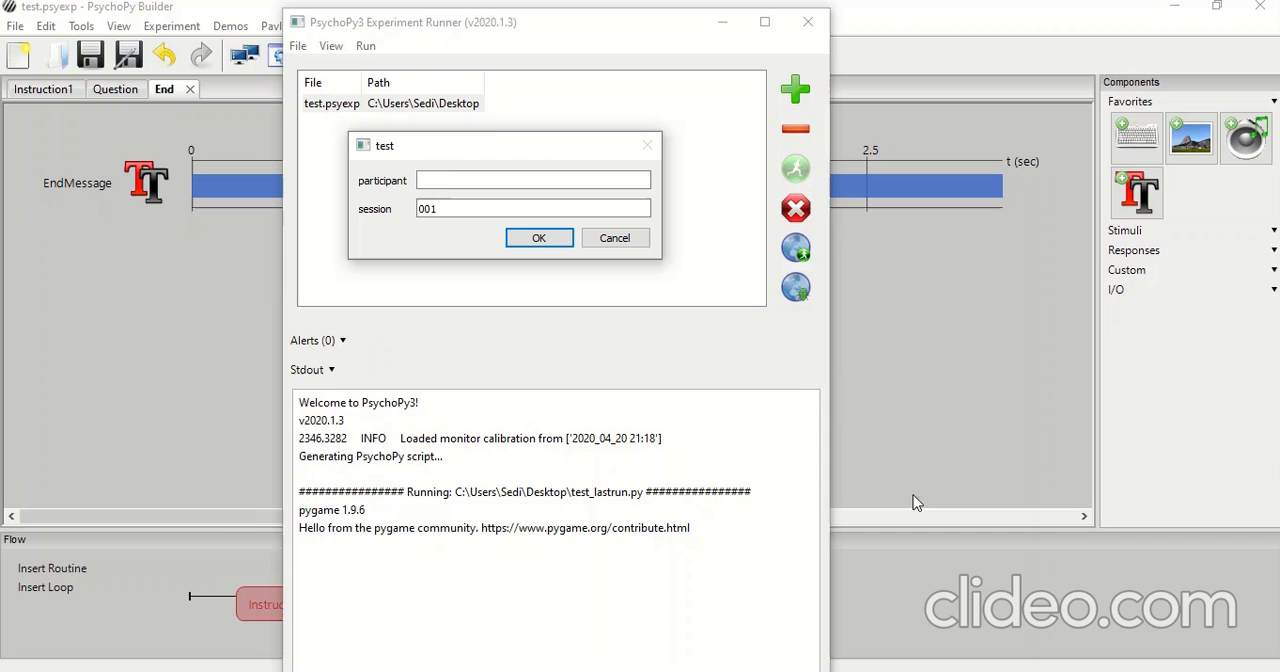
left_click(451, 180)
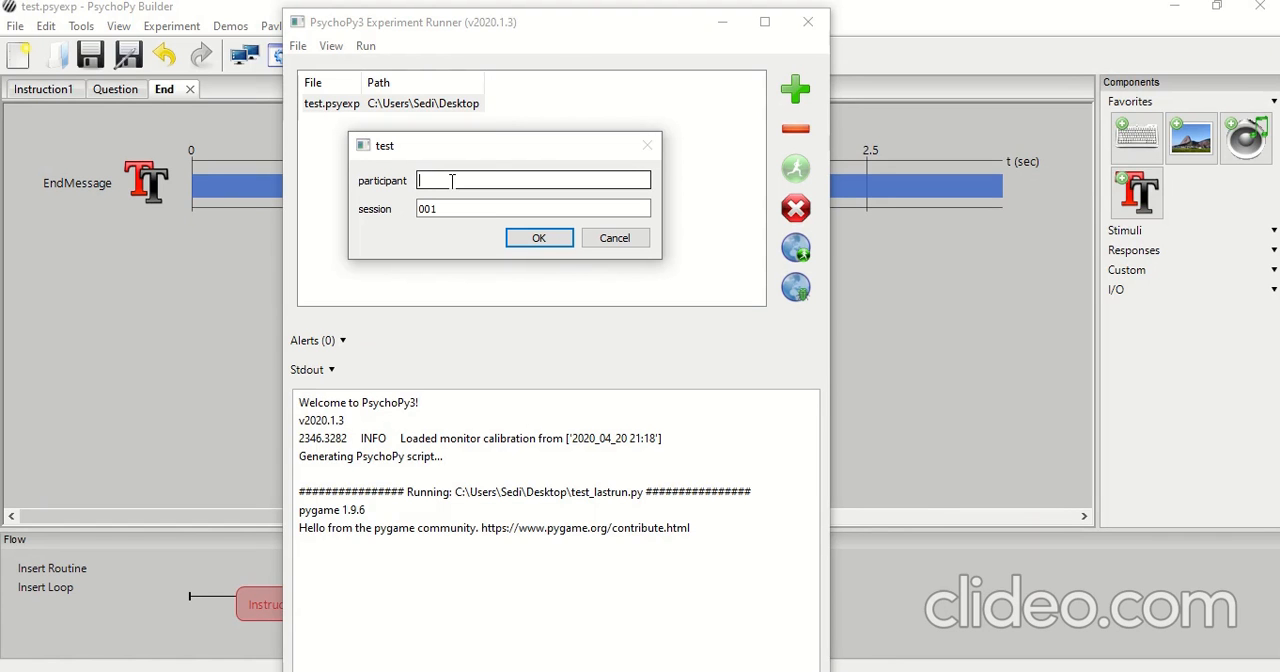
type("P11")
key("BackSpace")
type("01")
left_click(531, 238)
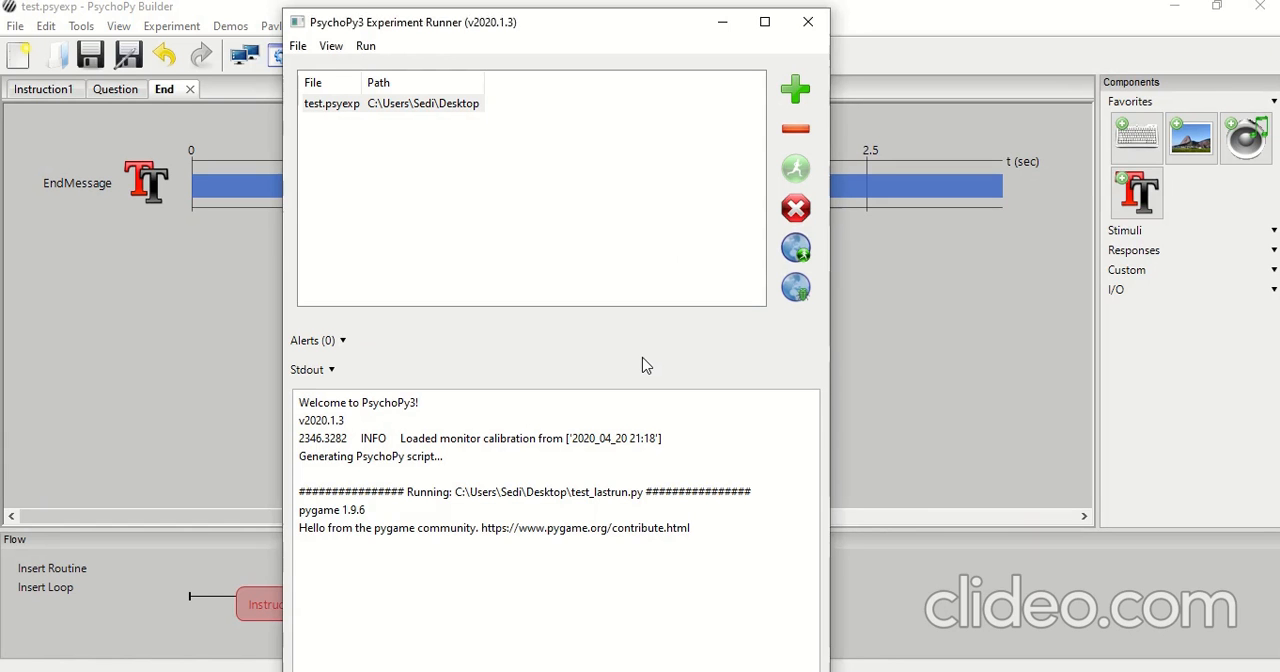